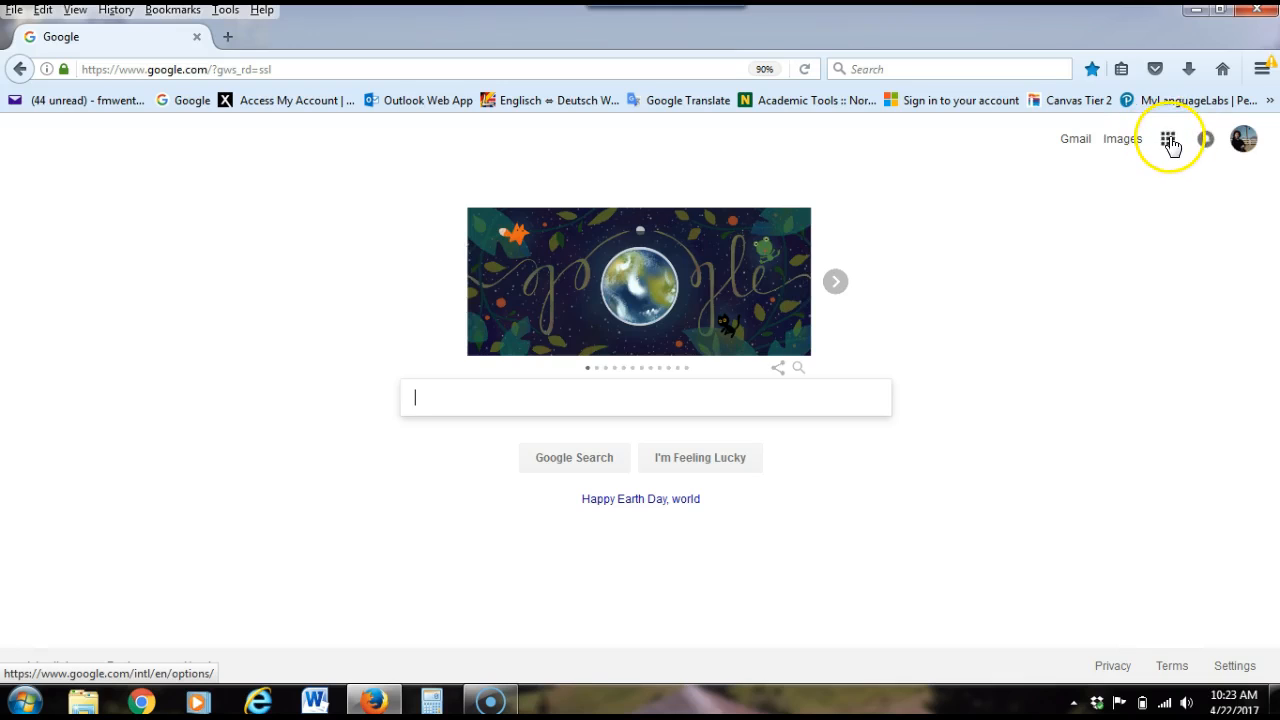
Open Google Drive from the Google home page
{"action": "left_click", "coordinate": [1167, 139]}
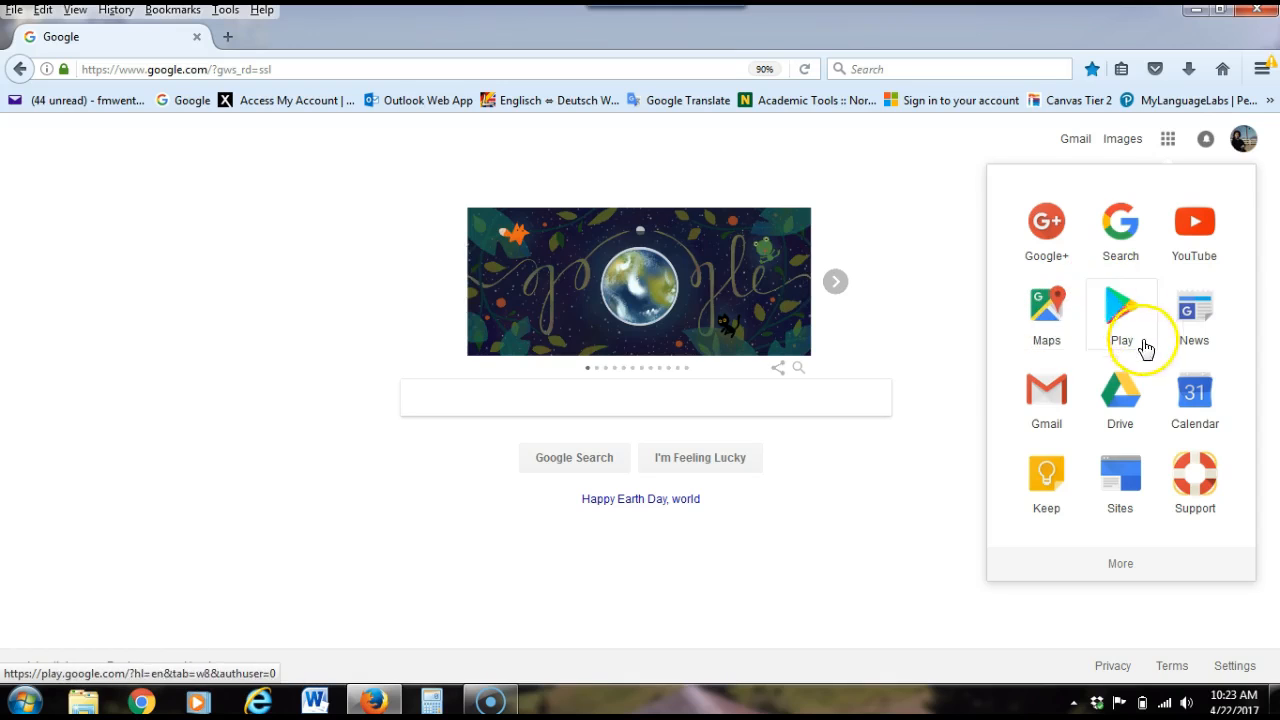
{"action": "left_click", "coordinate": [1122, 393]}
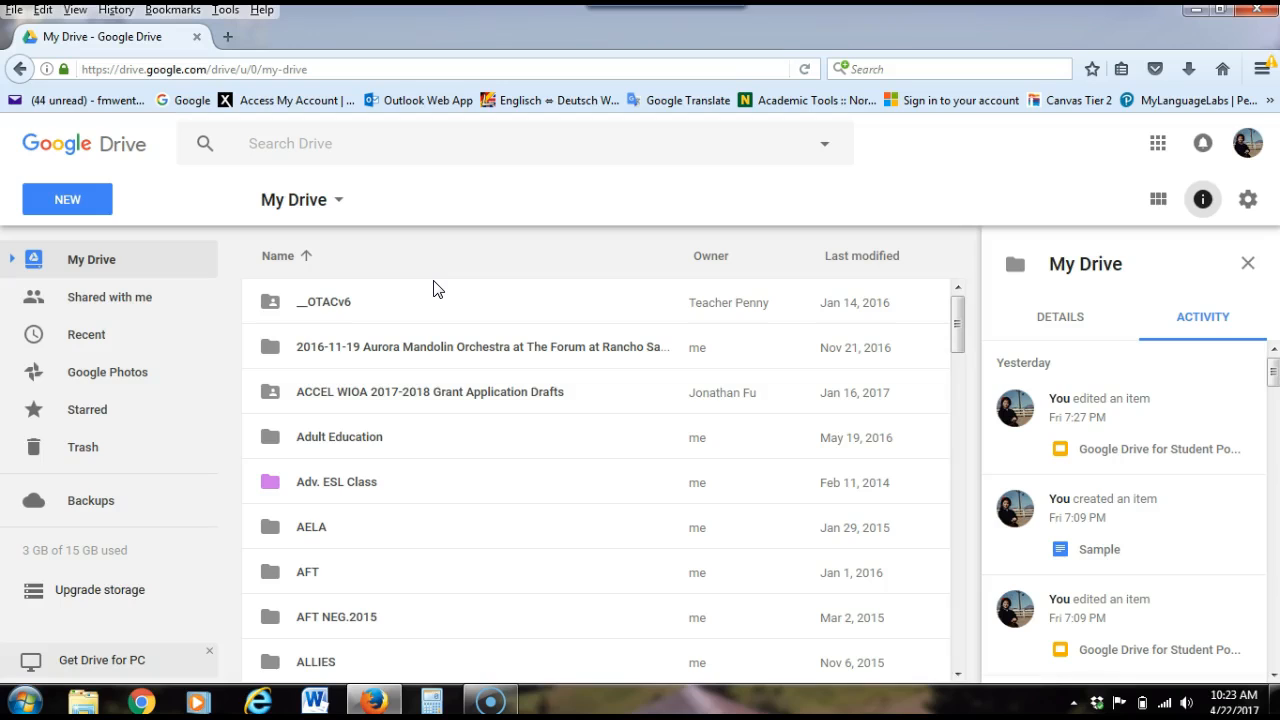
{"action": "left_click", "coordinate": [71, 202]}
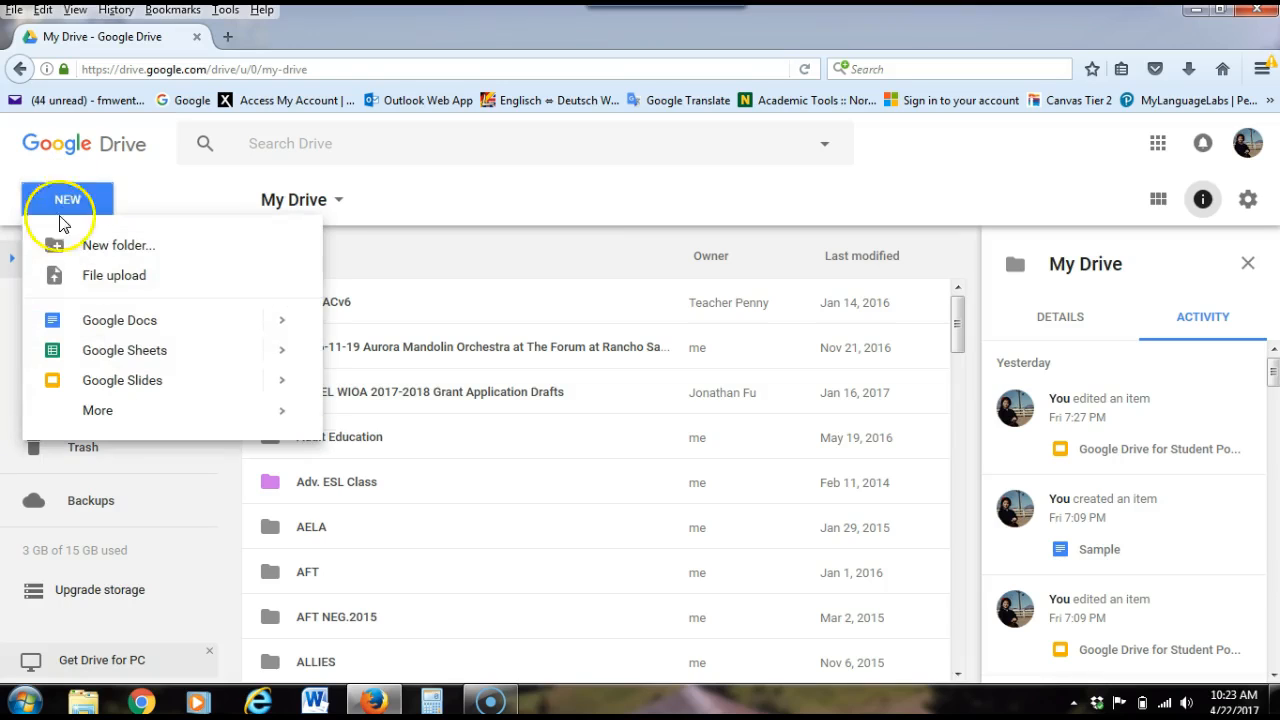
{"action": "left_click", "coordinate": [124, 247]}
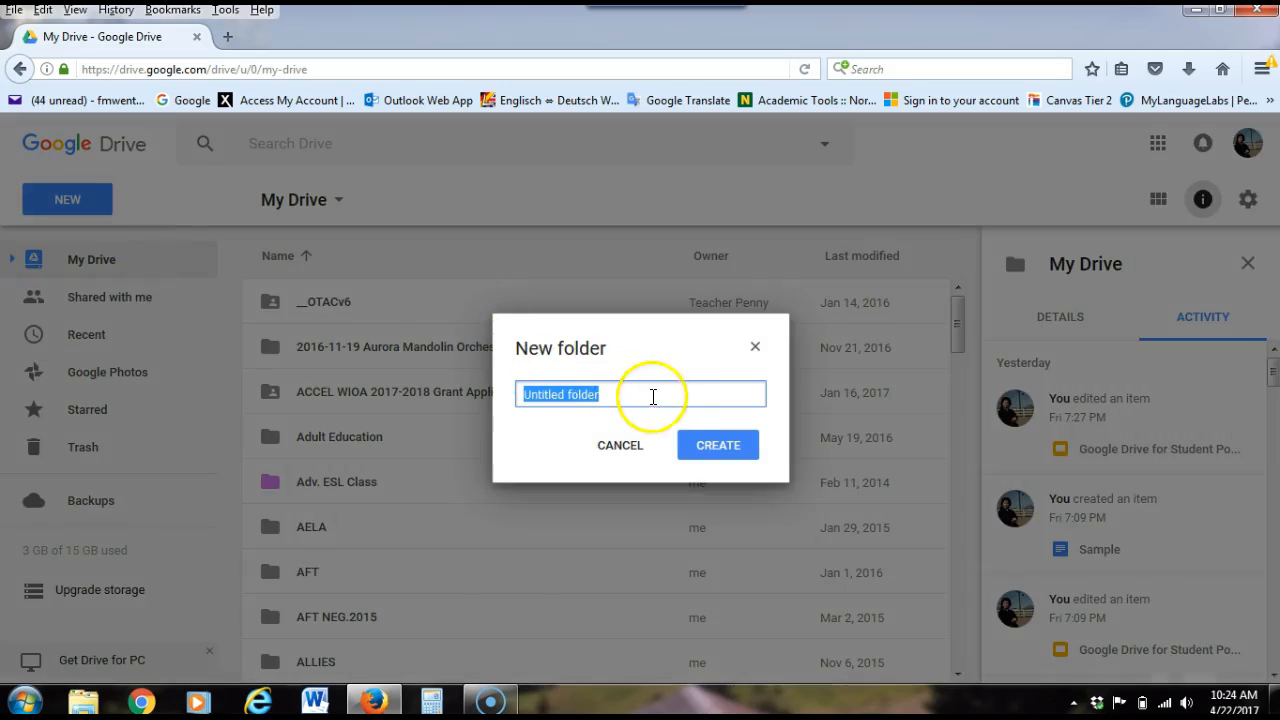
{"action": "type", "text": "My class"}
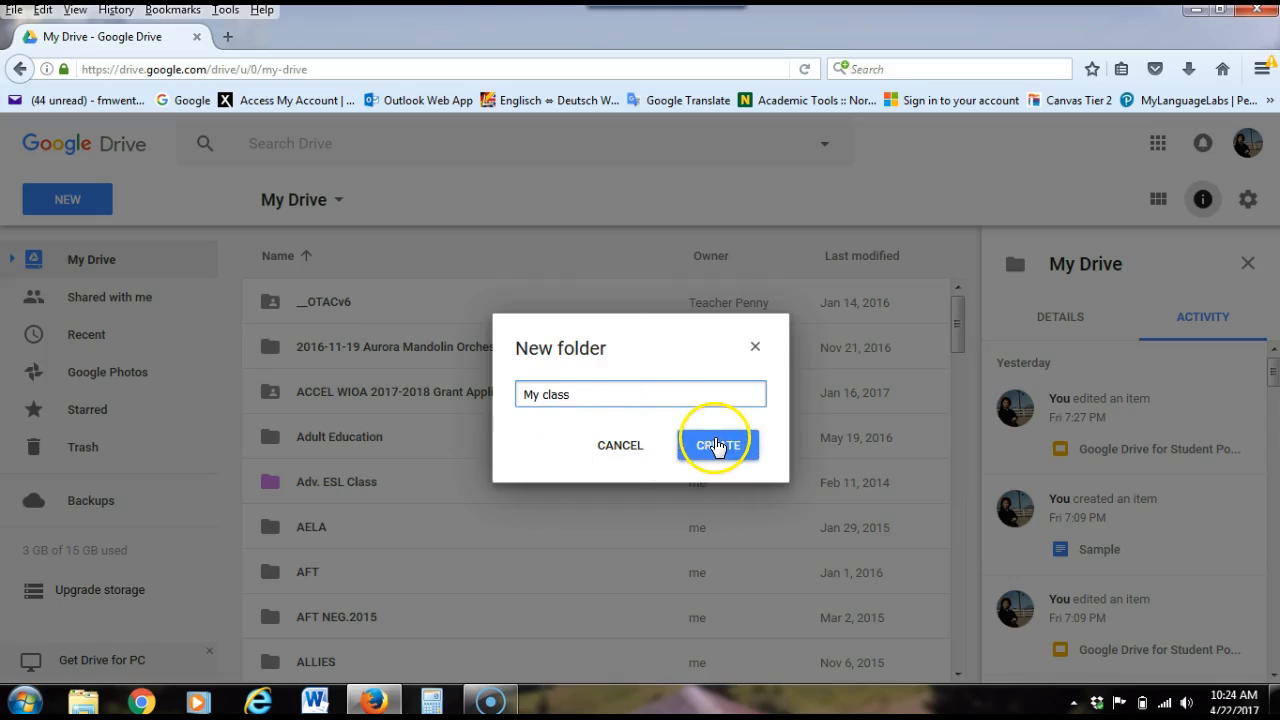
{"action": "left_click", "coordinate": [620, 446]}
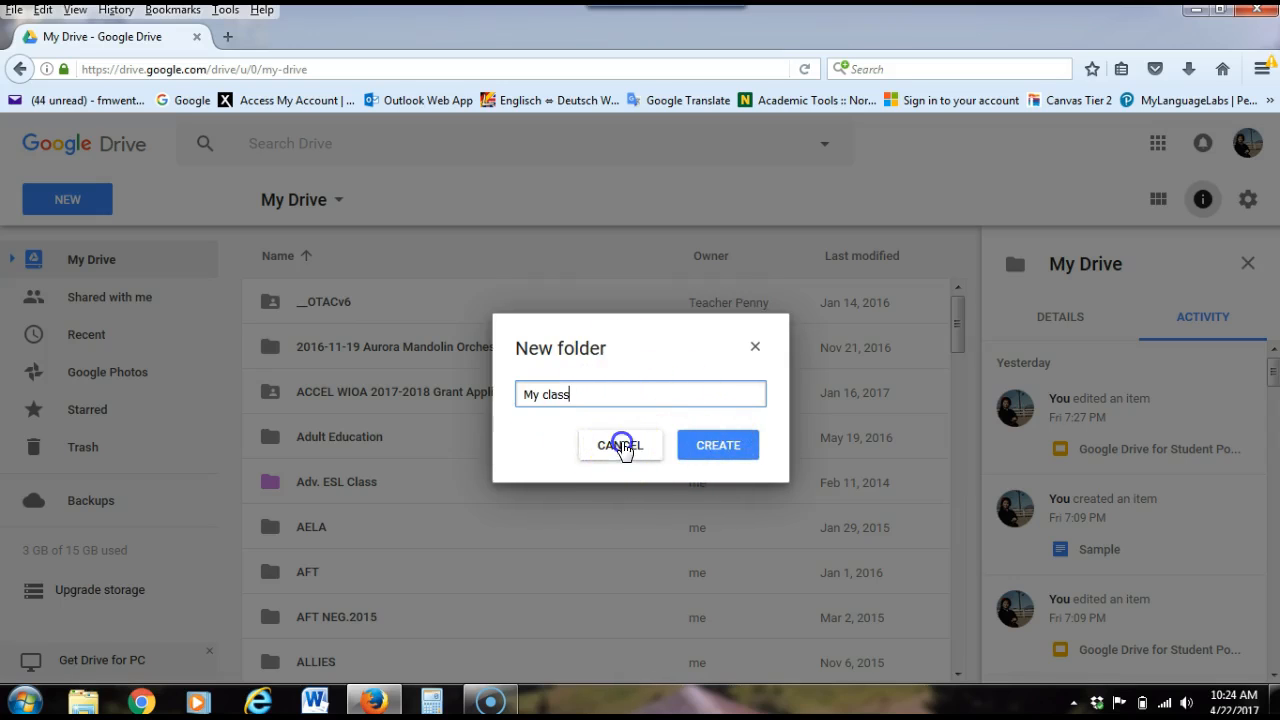
Find the existing "My Class" folder in My Drive and open it
{"action": "scroll", "coordinate": [615, 450], "scroll_direction": "down", "scroll_amount": 12}
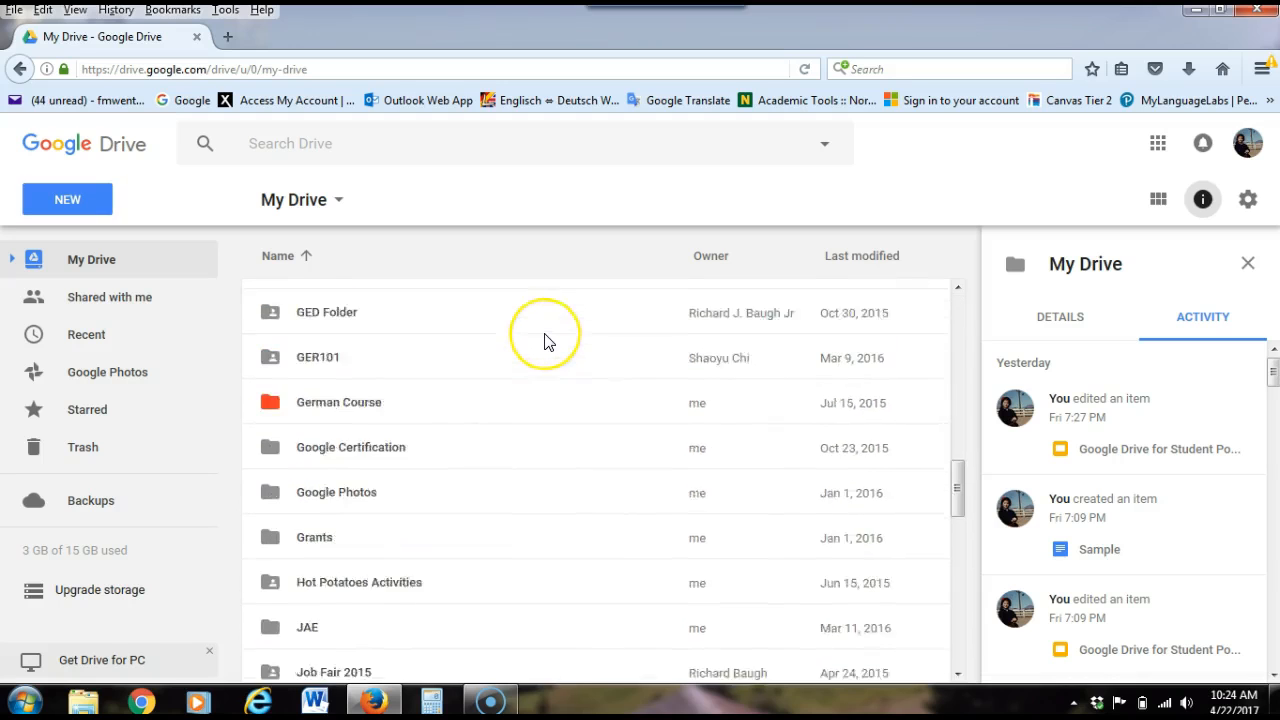
{"action": "scroll", "coordinate": [545, 340], "scroll_direction": "down", "scroll_amount": 6}
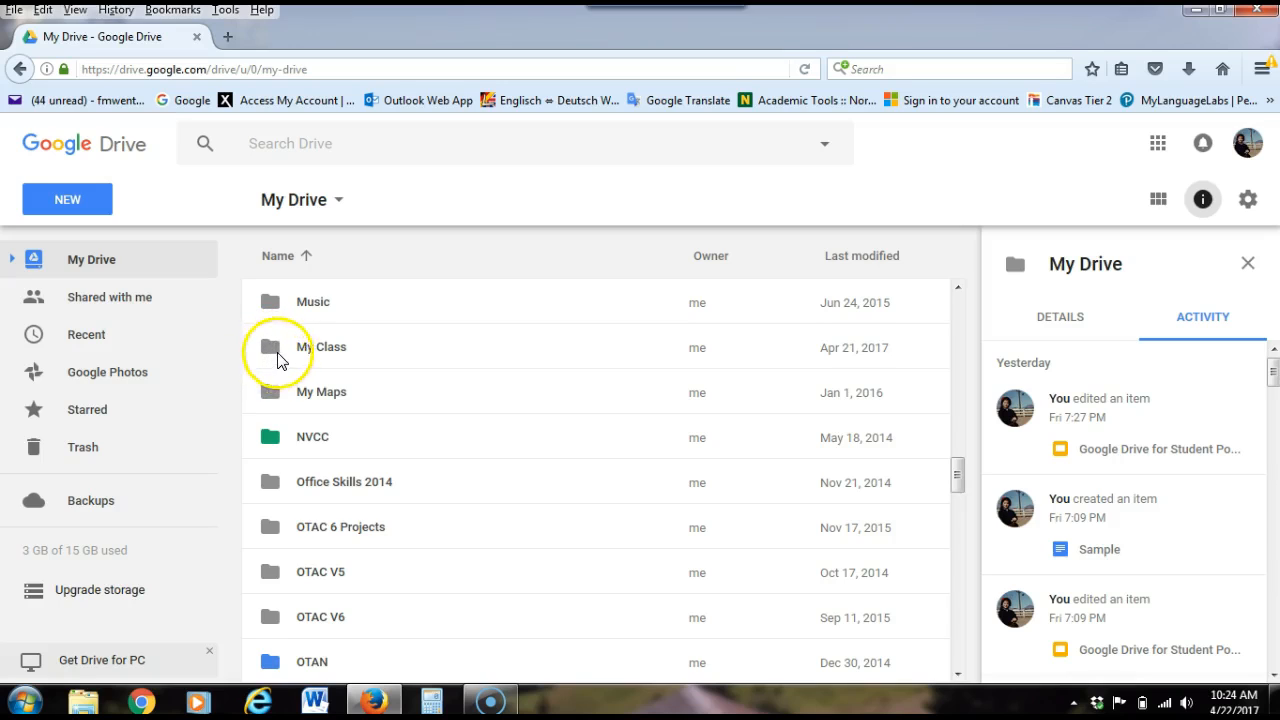
{"action": "double_click", "coordinate": [328, 350]}
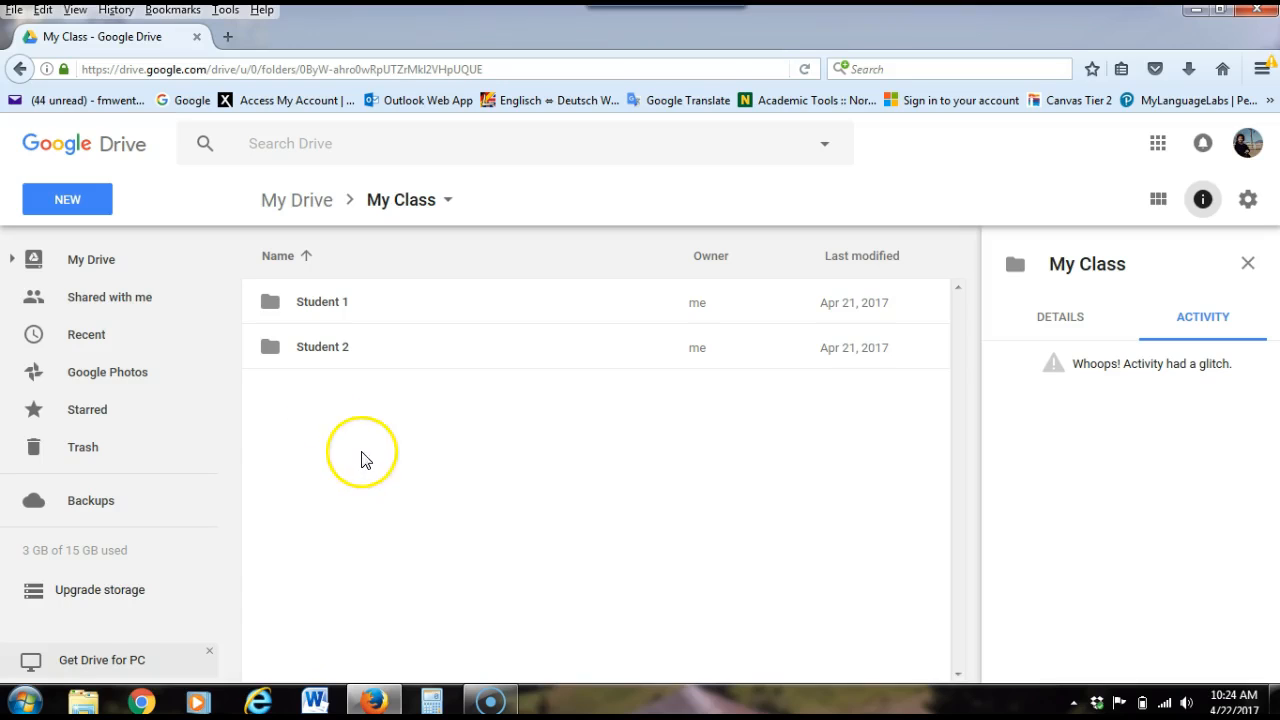
Create a new folder named "Student 3" inside the My Class folder
{"action": "left_click", "coordinate": [68, 200]}
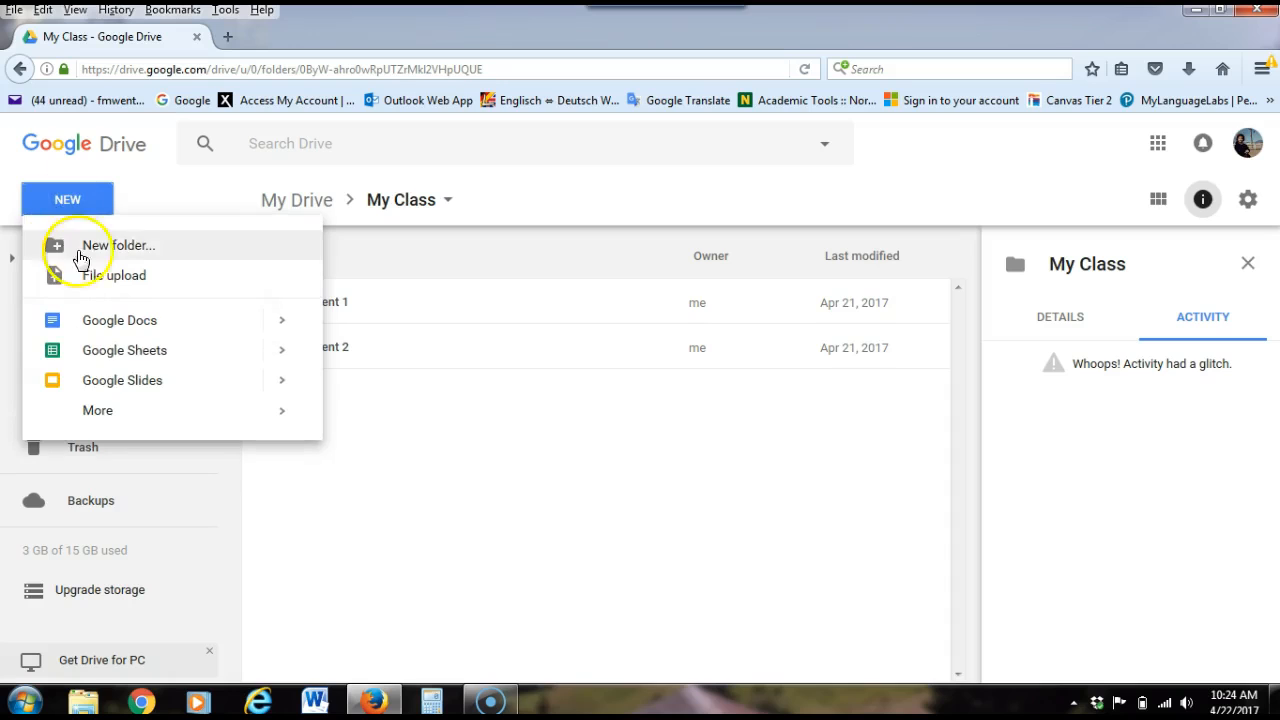
{"action": "left_click", "coordinate": [116, 244]}
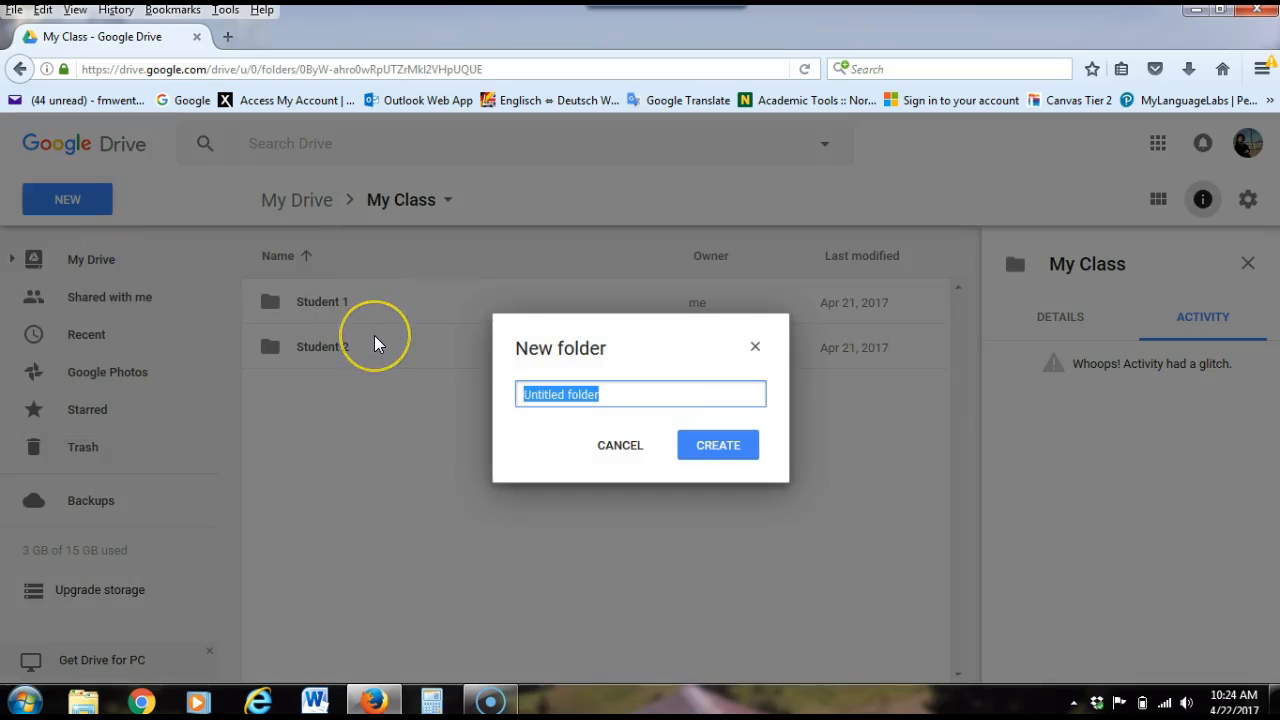
{"action": "type", "text": "Student 3"}
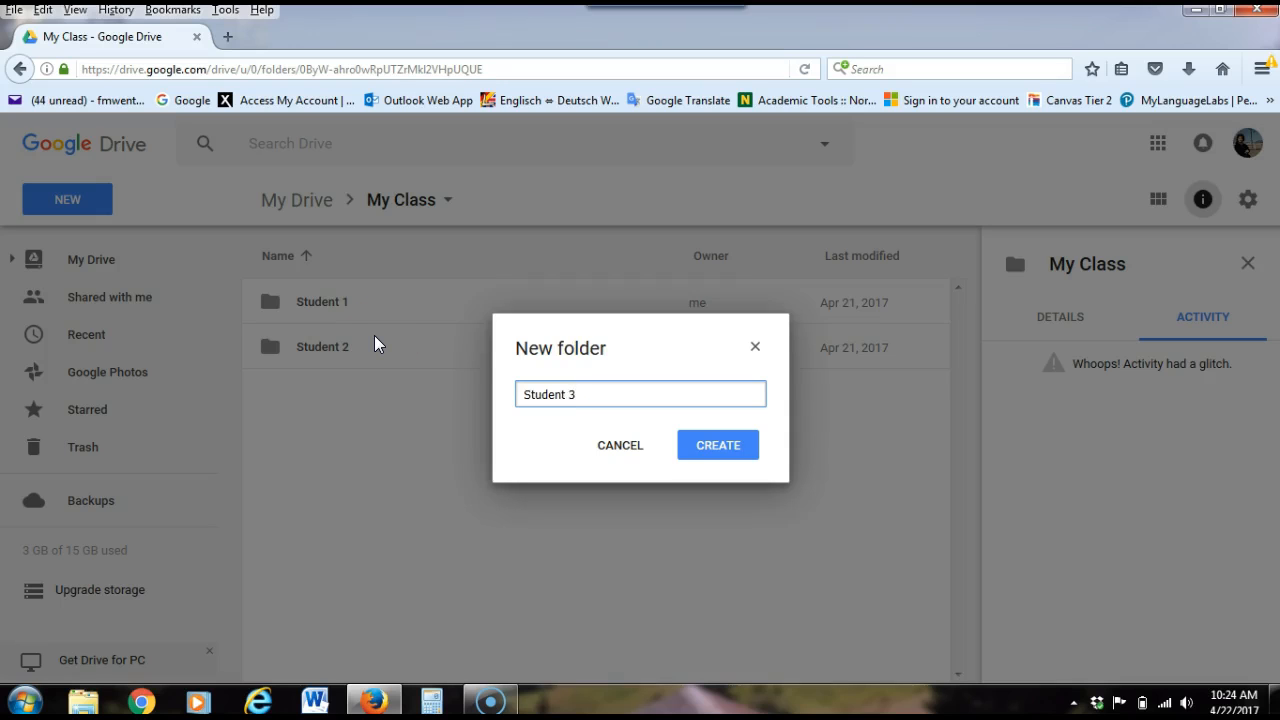
{"action": "left_click", "coordinate": [733, 445]}
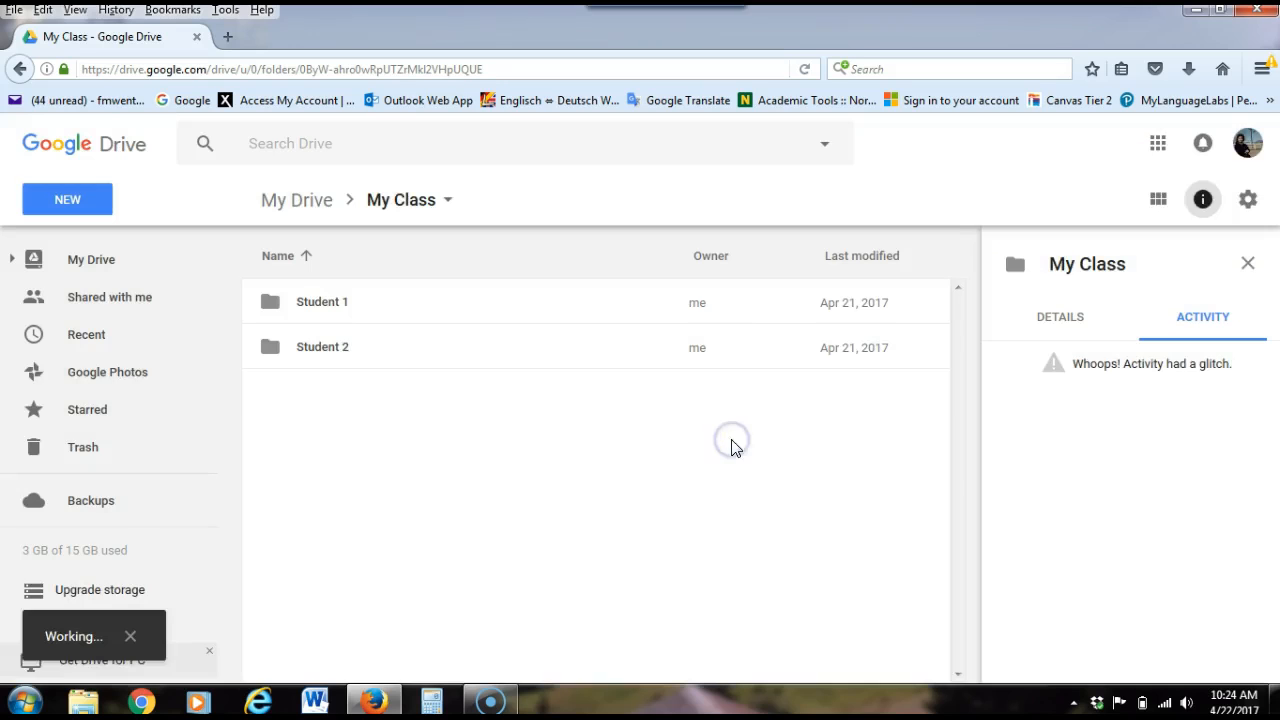
{"action": "left_click", "coordinate": [399, 472]}
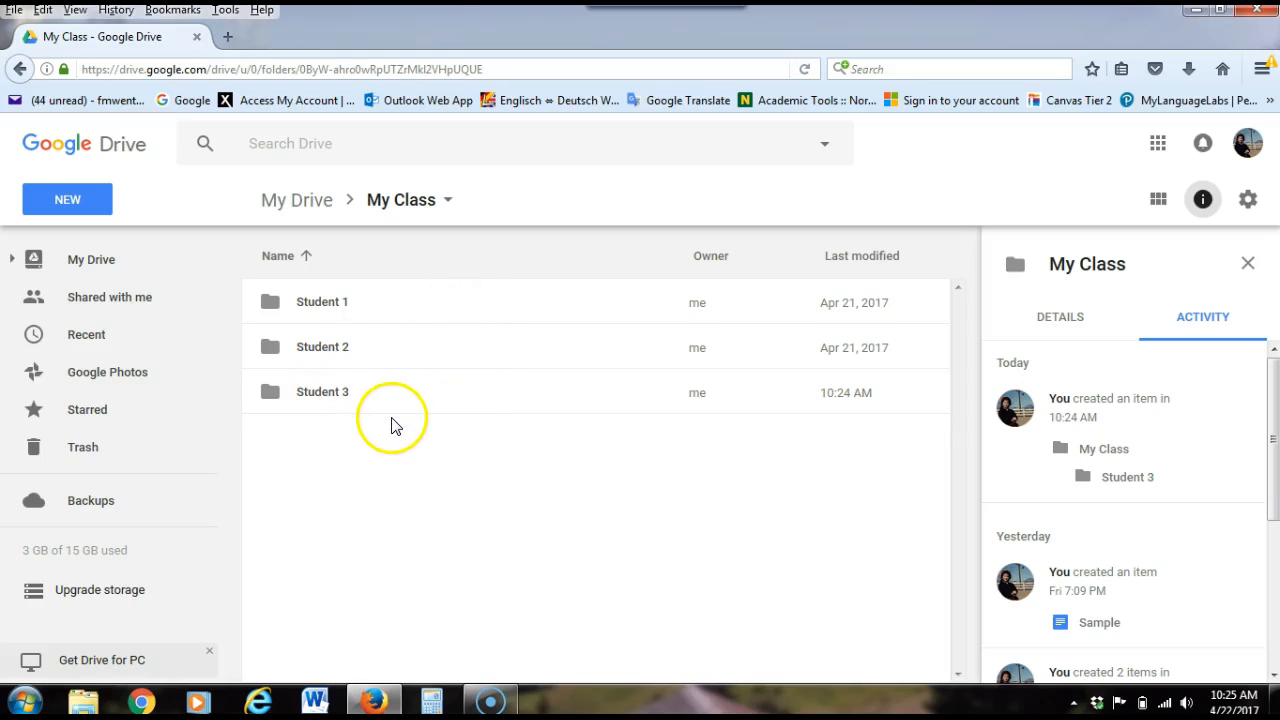
Open the sharing settings of the Student 1 folder, examine the available access levels, and close them without adding anyone
{"action": "left_click", "coordinate": [425, 357]}
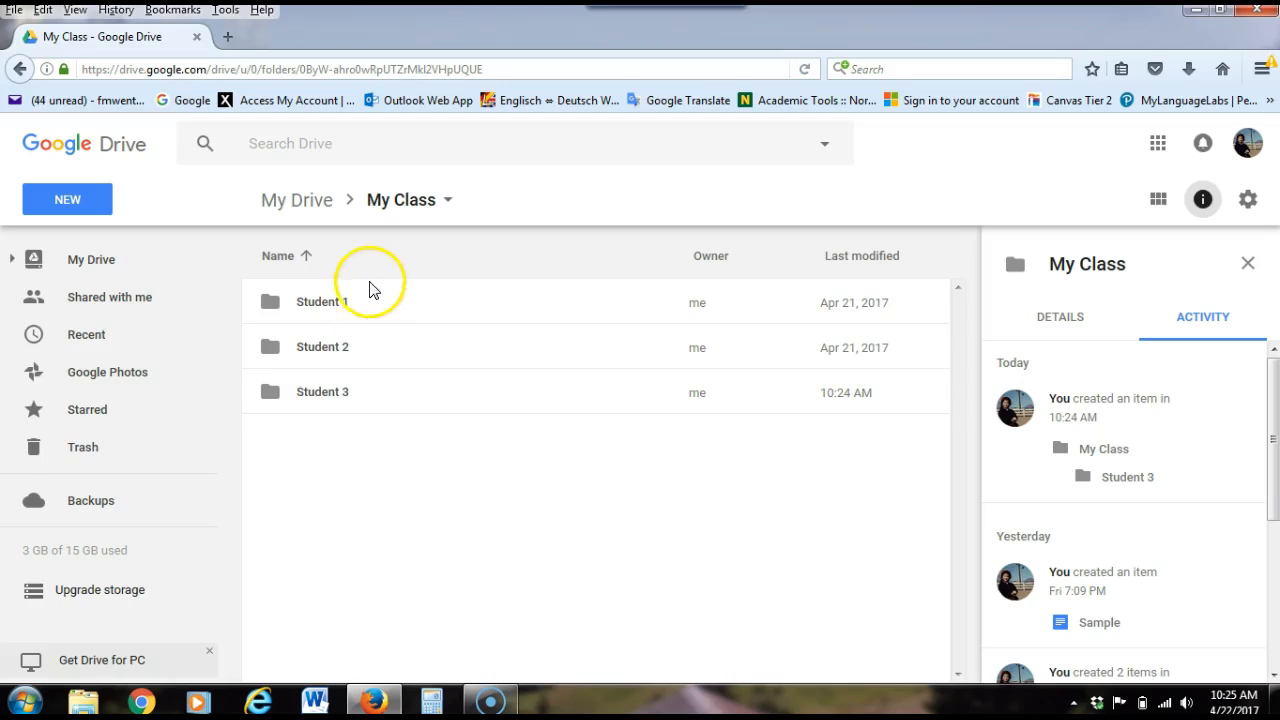
{"action": "right_click", "coordinate": [318, 303]}
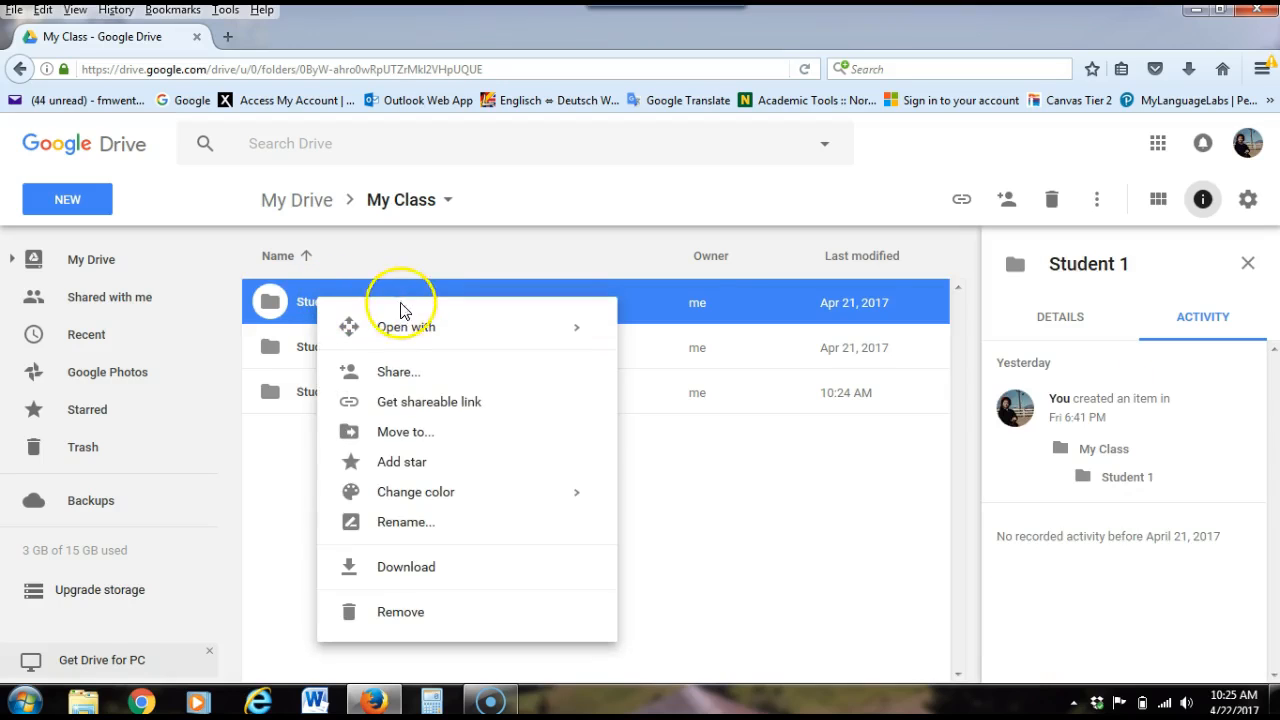
{"action": "left_click", "coordinate": [389, 372]}
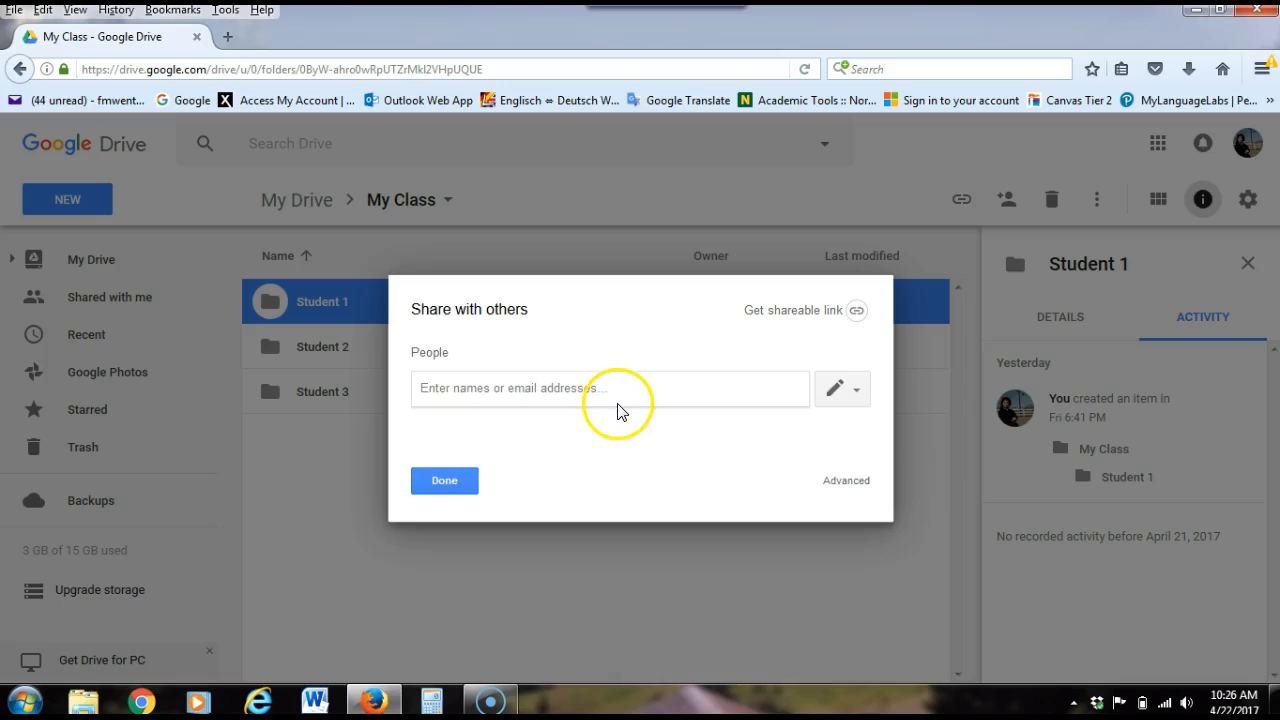
{"action": "left_click", "coordinate": [858, 395]}
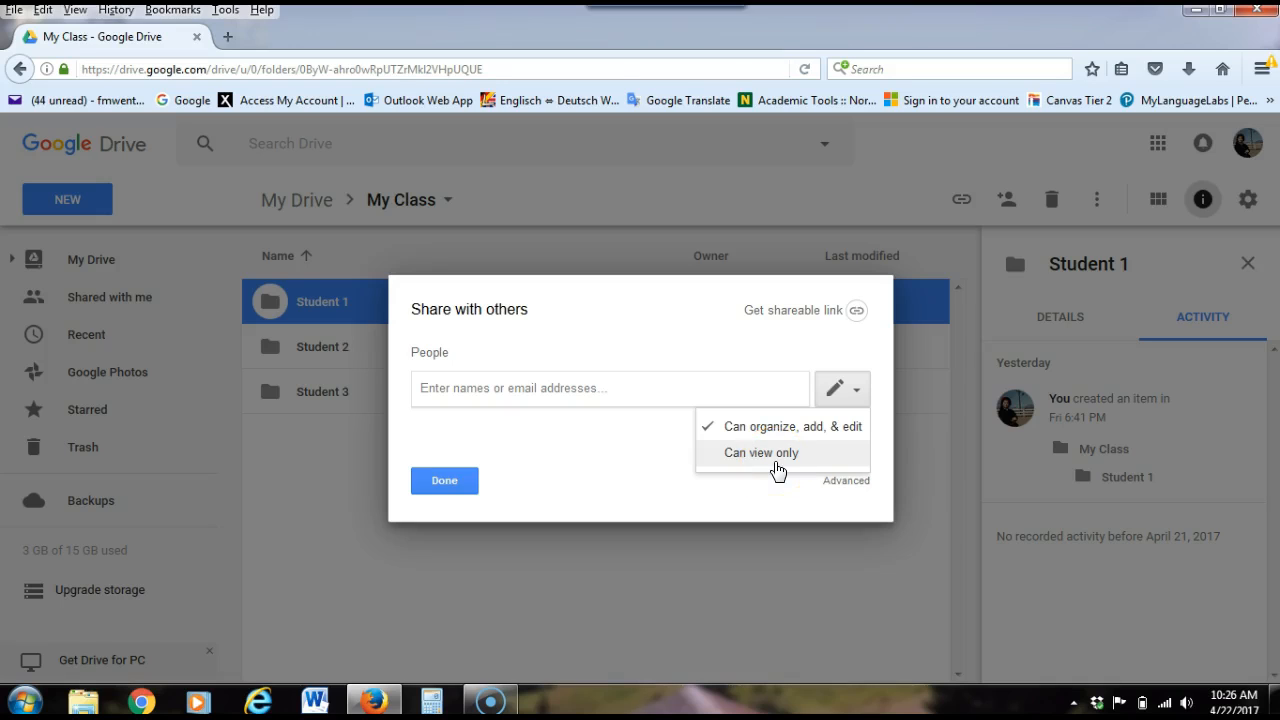
{"action": "left_click", "coordinate": [624, 443]}
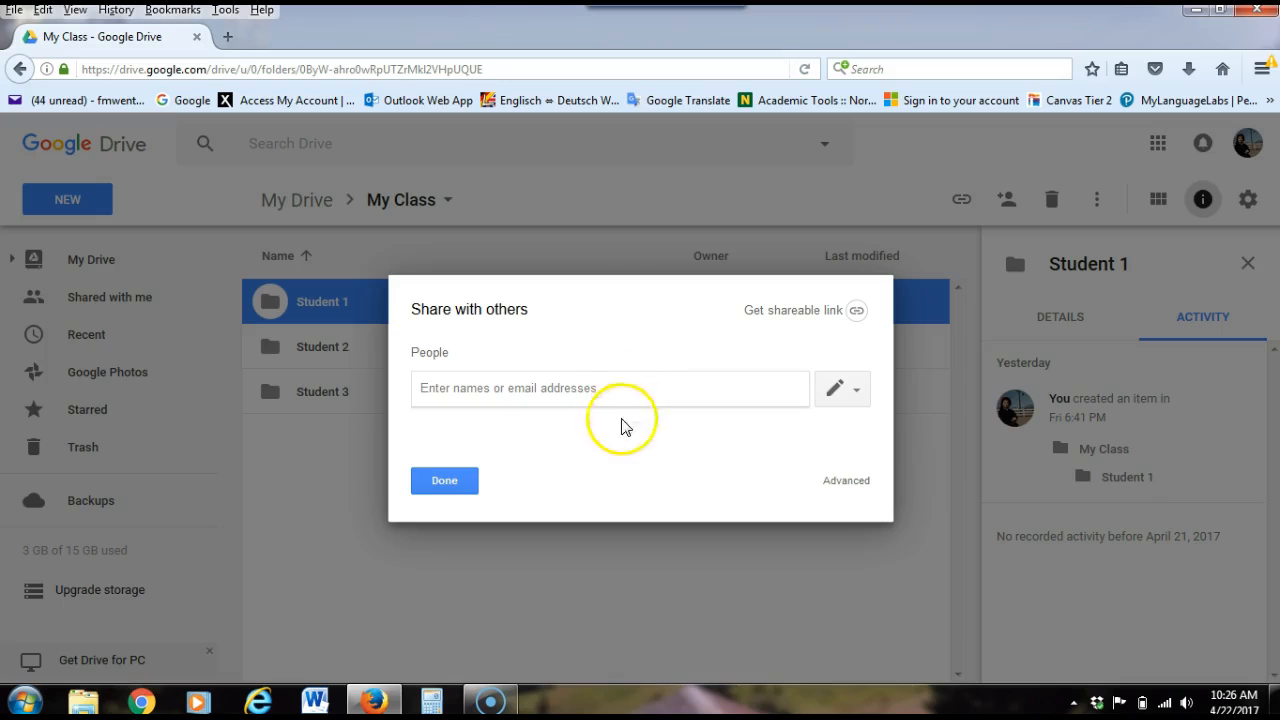
{"action": "left_click", "coordinate": [442, 483]}
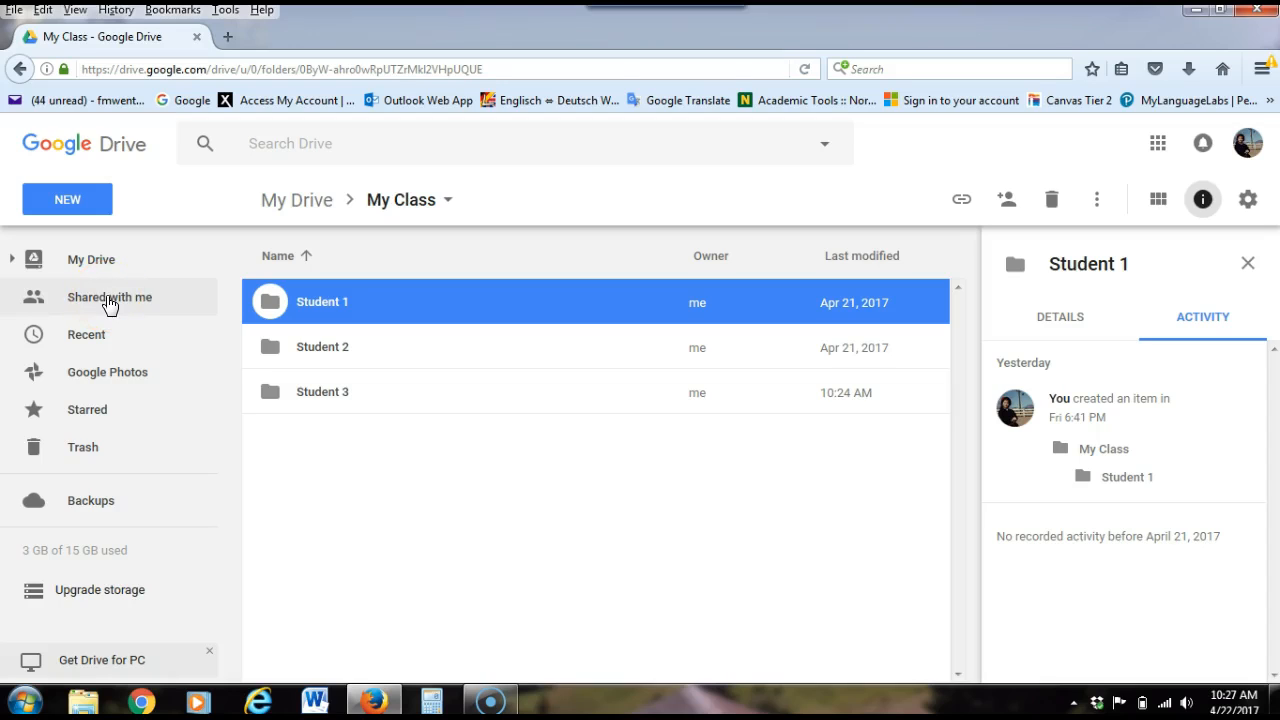
Open the "Shared with me" view and look through the files and folders listed there
{"action": "left_click", "coordinate": [178, 307]}
{"action": "left_click", "coordinate": [137, 297]}
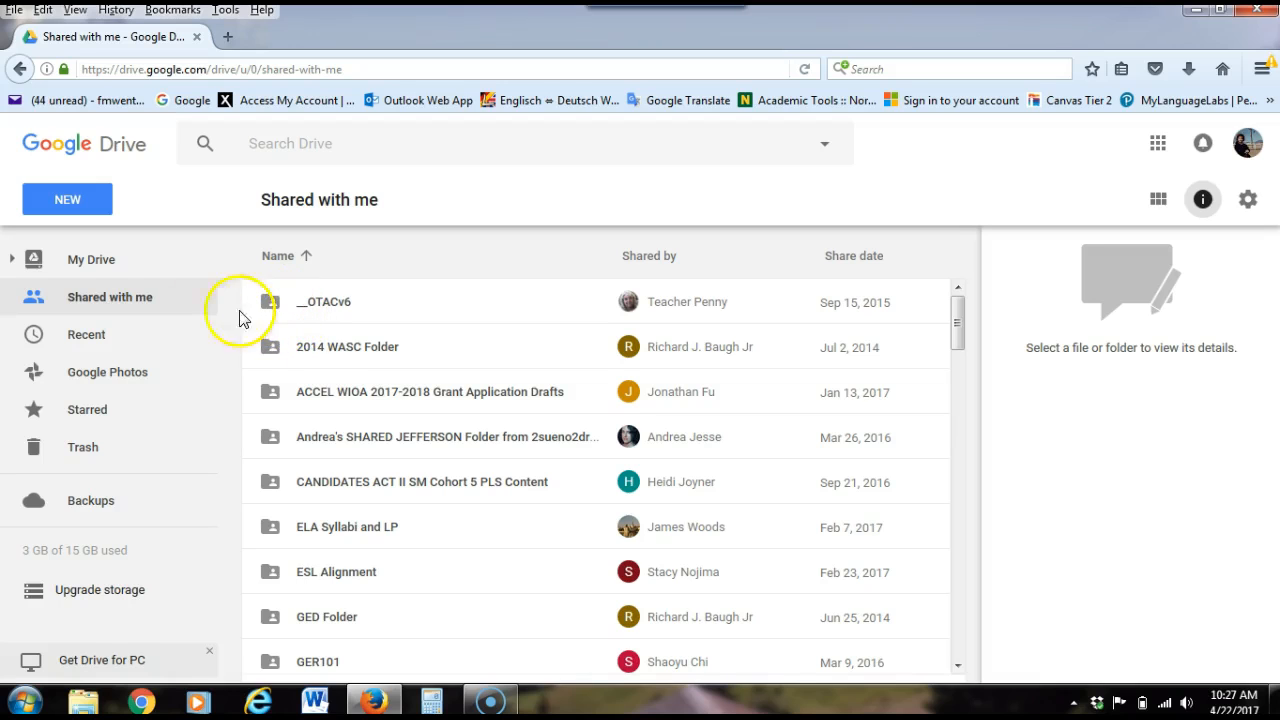
{"action": "scroll", "coordinate": [474, 486], "scroll_direction": "down", "scroll_amount": 10}
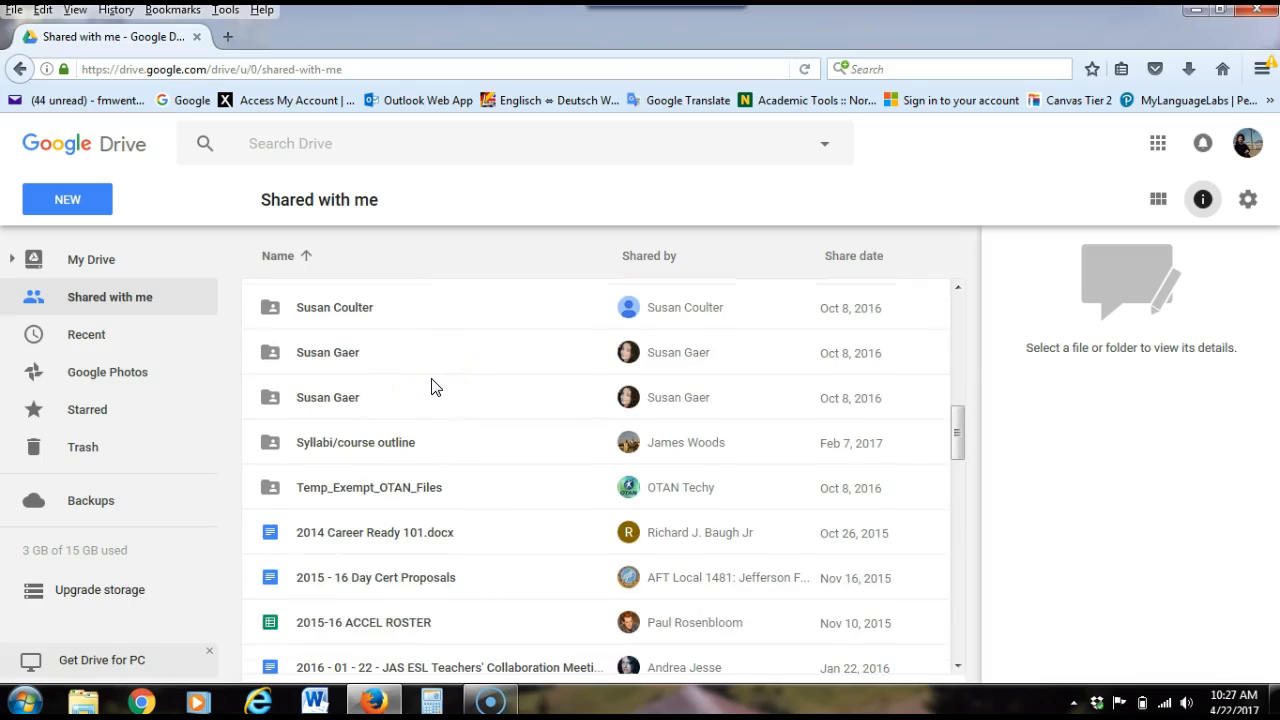
{"action": "scroll", "coordinate": [431, 387], "scroll_direction": "up", "scroll_amount": 10}
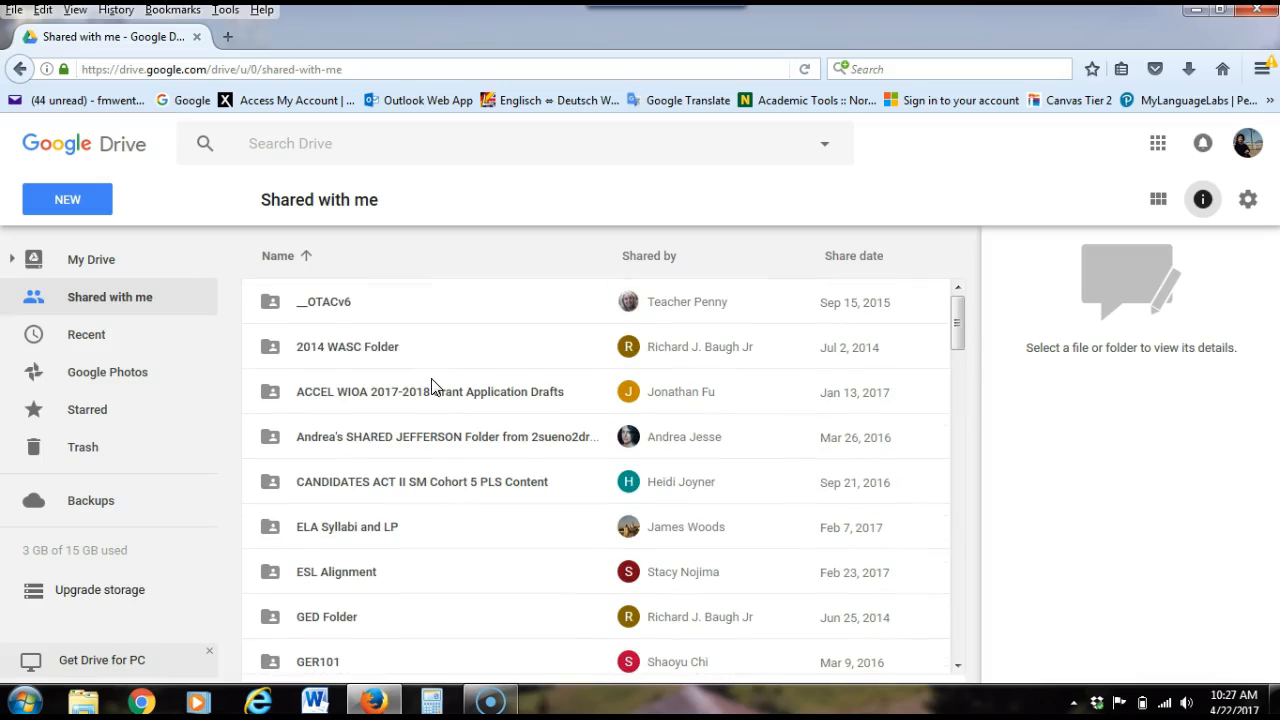
Return to My Drive and open the Student 1 folder inside My Class
{"action": "left_click", "coordinate": [95, 260]}
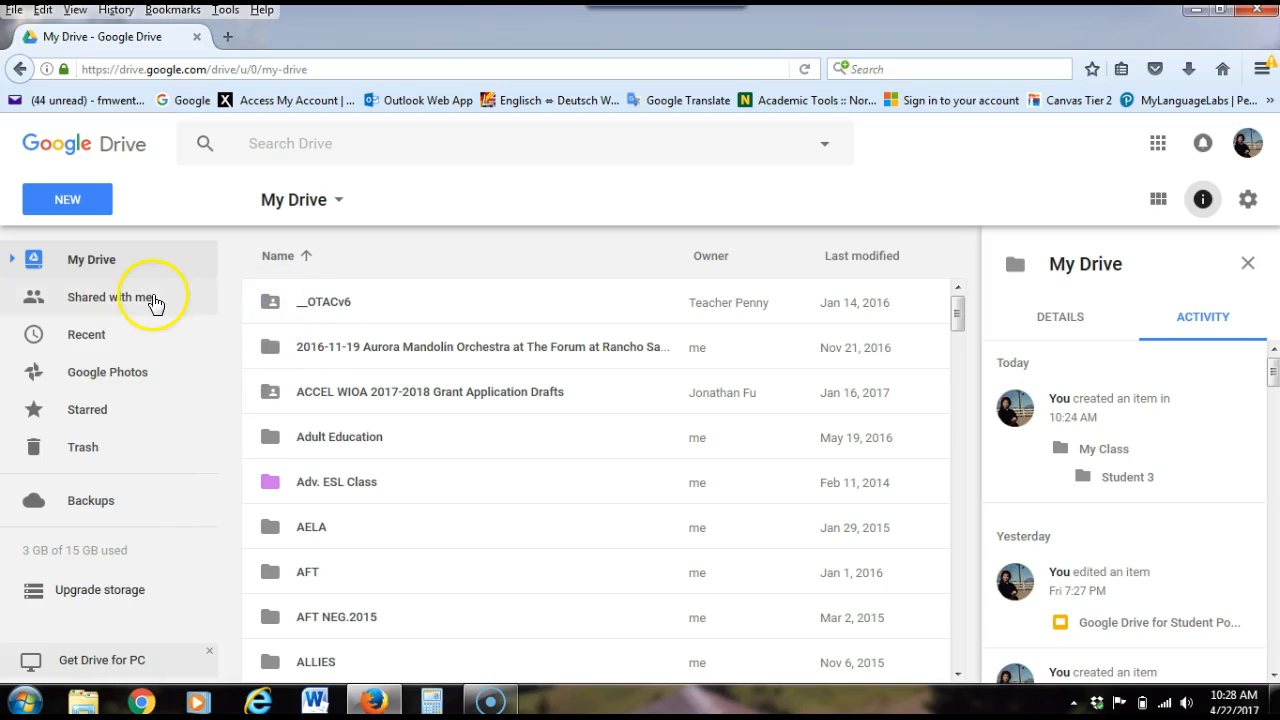
{"action": "left_click", "coordinate": [98, 264]}
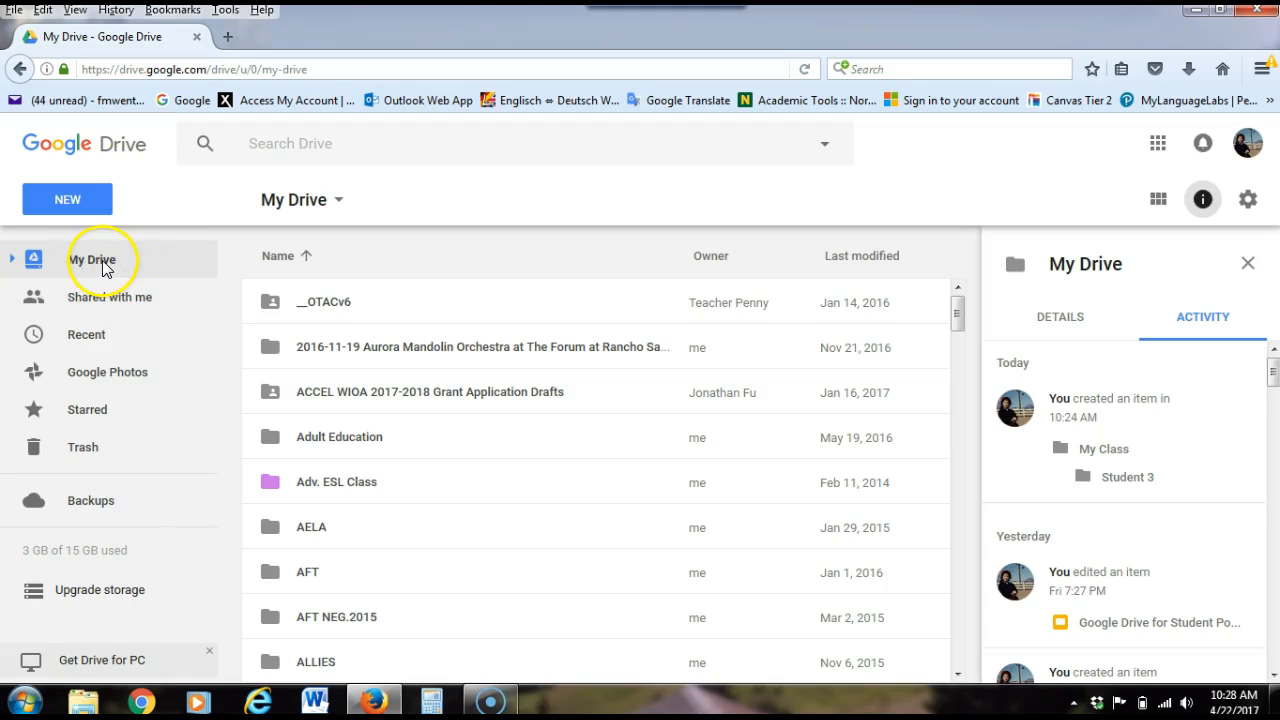
{"action": "scroll", "coordinate": [457, 443], "scroll_direction": "down", "scroll_amount": 10}
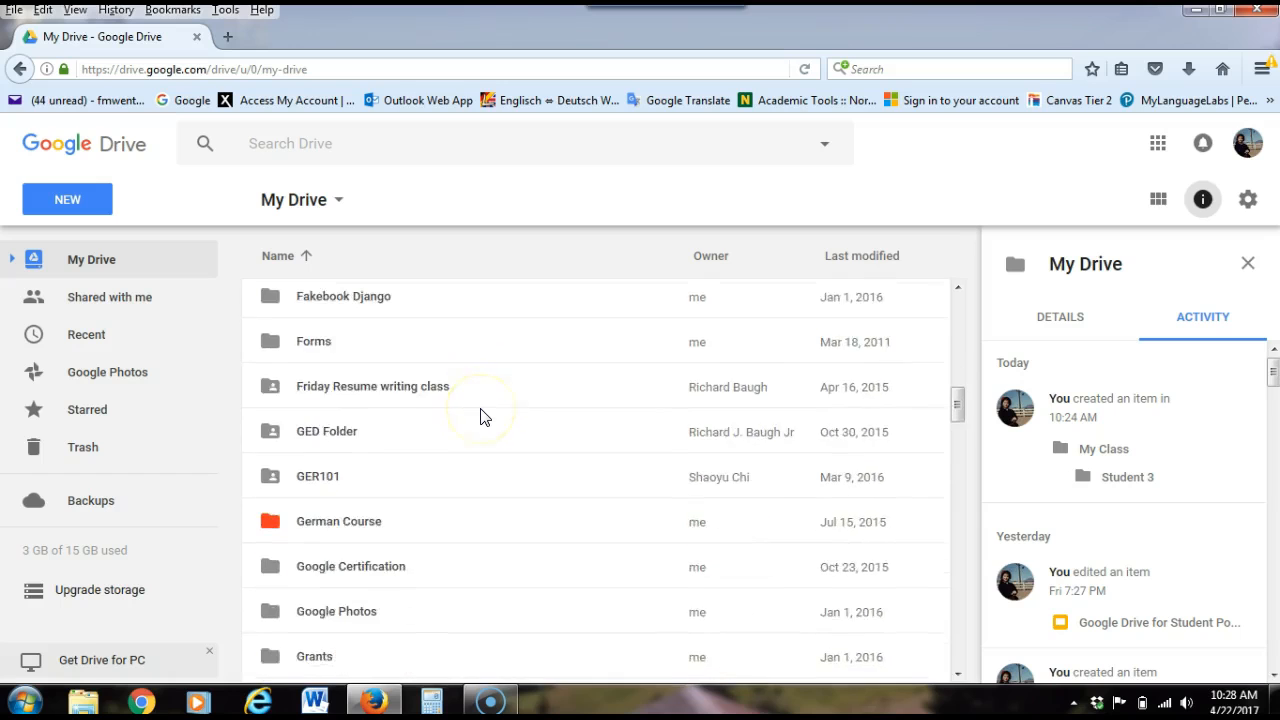
{"action": "scroll", "coordinate": [480, 417], "scroll_direction": "down", "scroll_amount": 4}
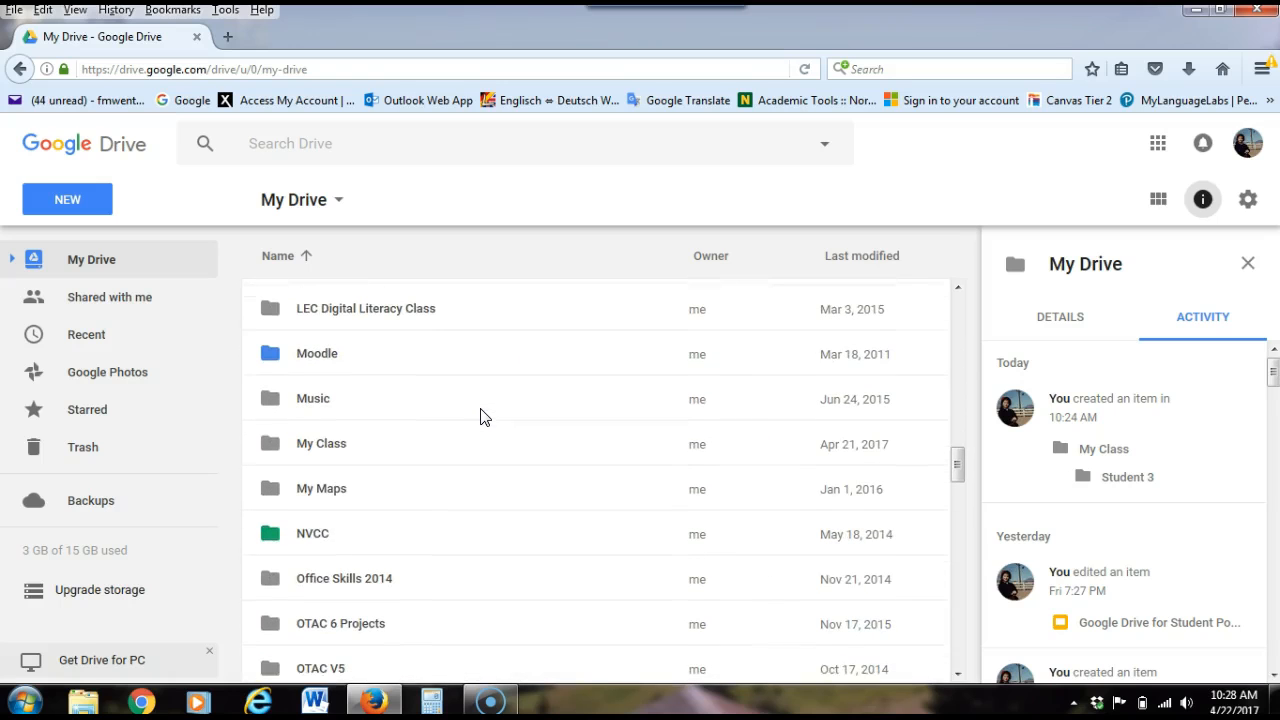
{"action": "double_click", "coordinate": [333, 447]}
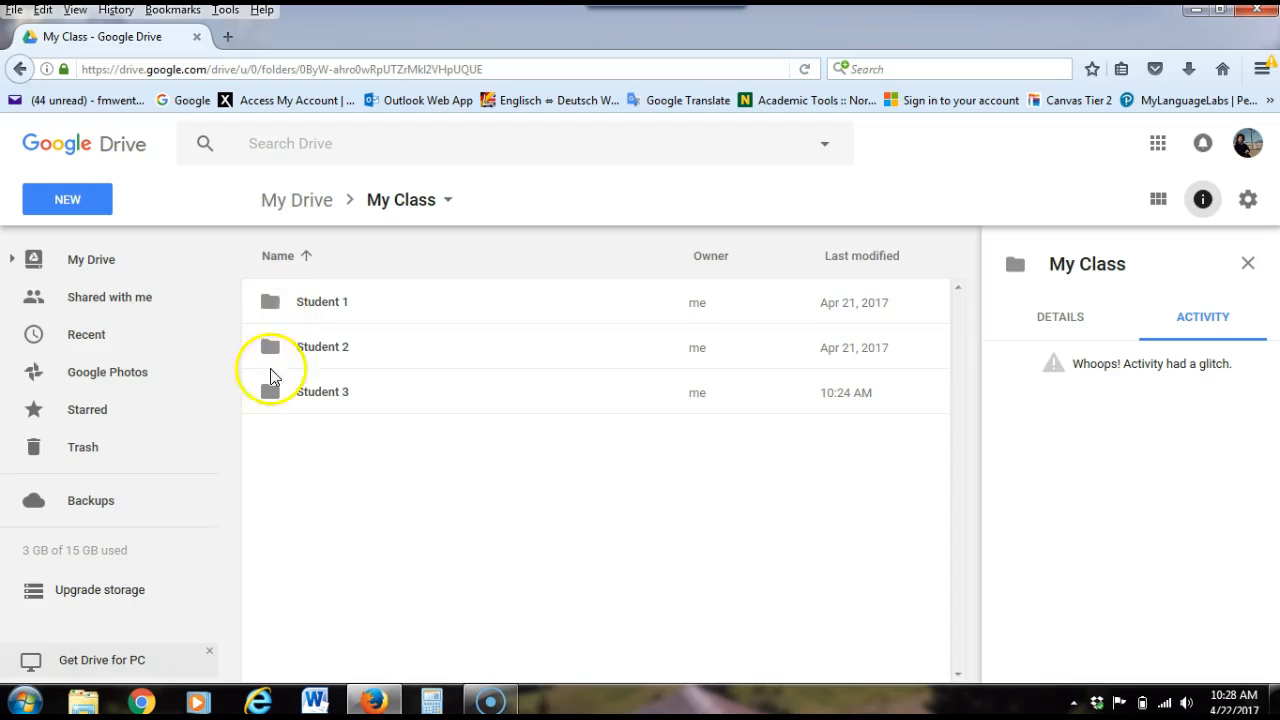
{"action": "left_click", "coordinate": [321, 302]}
{"action": "double_click", "coordinate": [321, 302]}
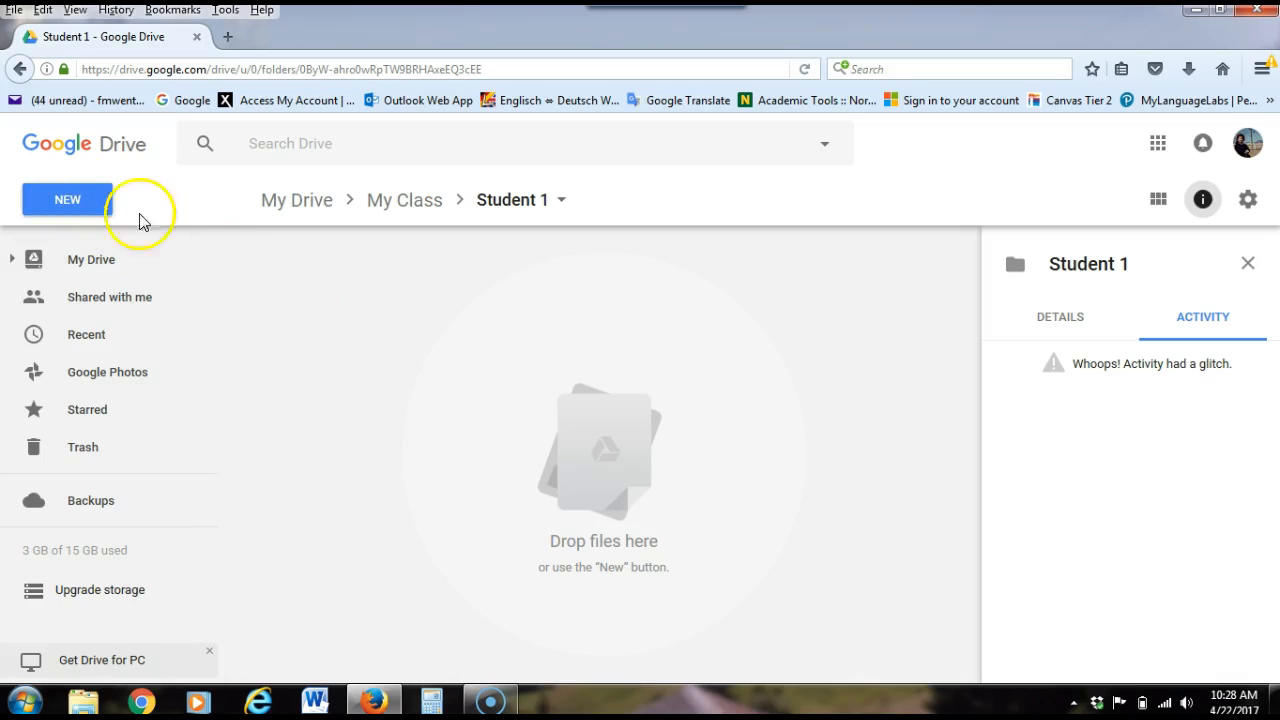
Create a Google Docs document in the Student 1 folder and title it "My first day of school"
{"action": "left_click", "coordinate": [65, 200]}
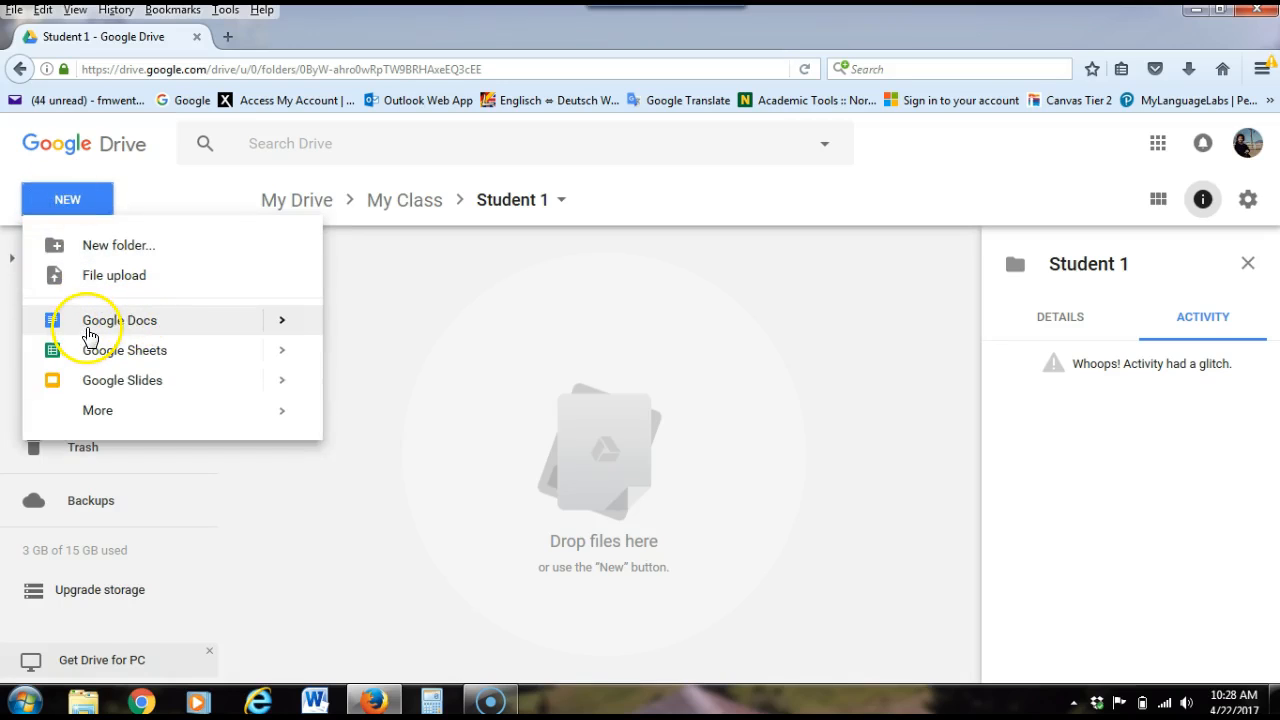
{"action": "left_click", "coordinate": [147, 321]}
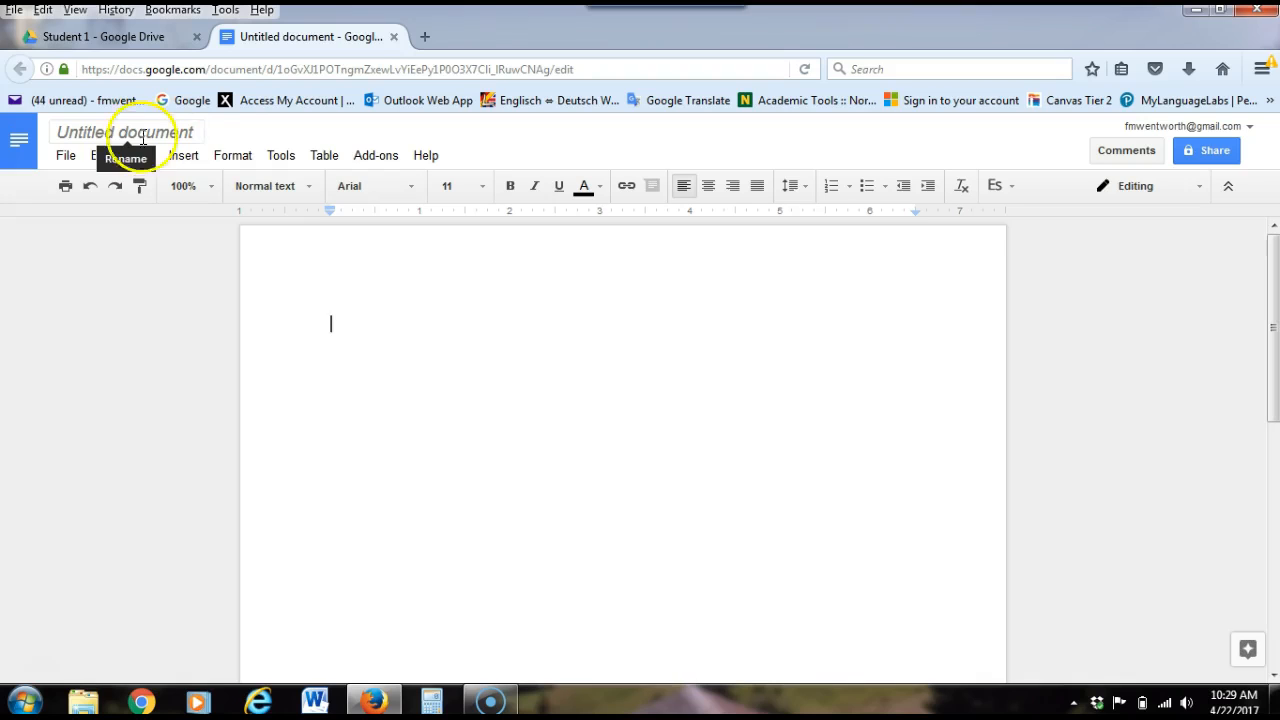
{"action": "left_click", "coordinate": [199, 129]}
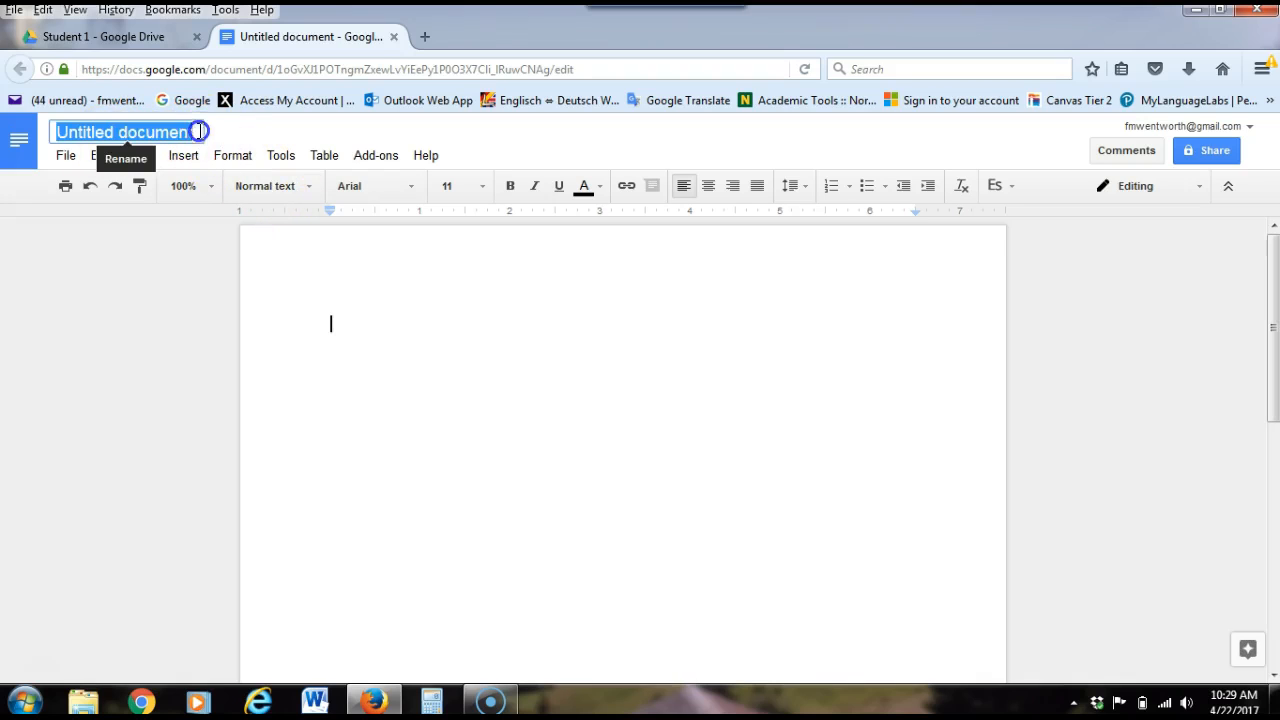
{"action": "type", "text": "My first day of"}
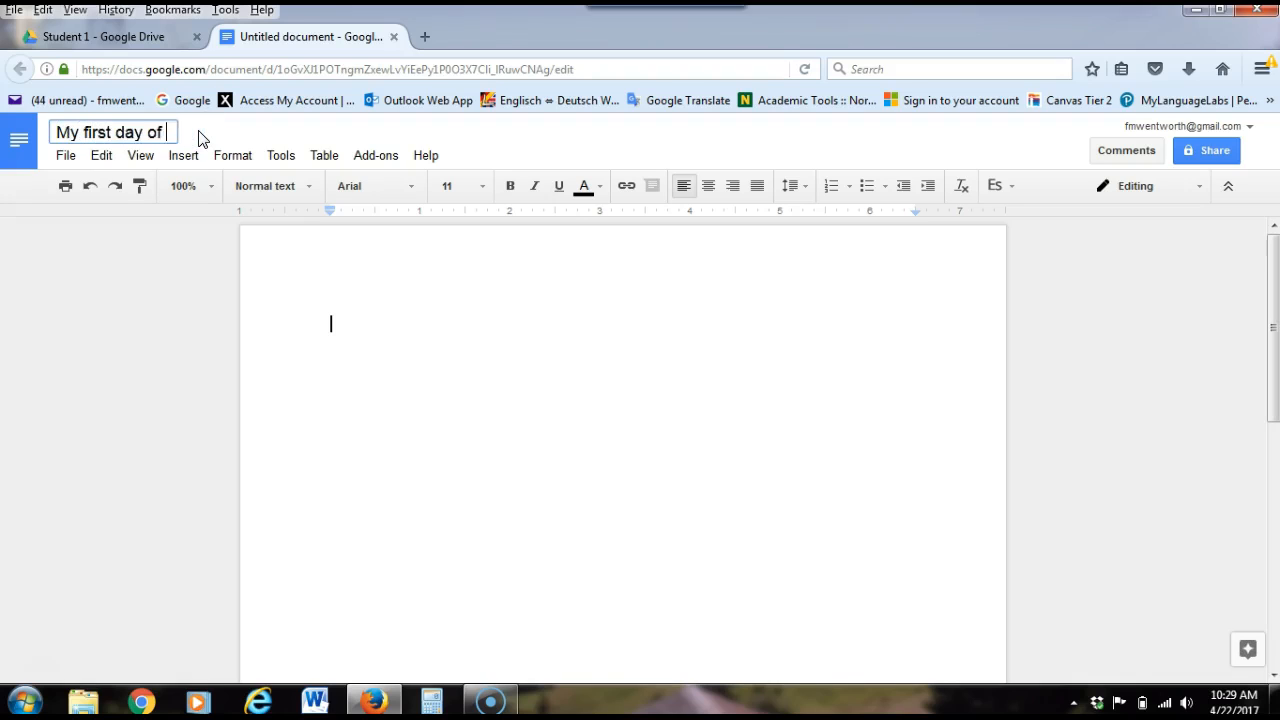
{"action": "key", "text": "BackSpace"}
{"action": "key", "text": "BackSpace"}
{"action": "key", "text": "BackSpace"}
{"action": "key", "text": "BackSpace"}
{"action": "key", "text": "BackSpace"}
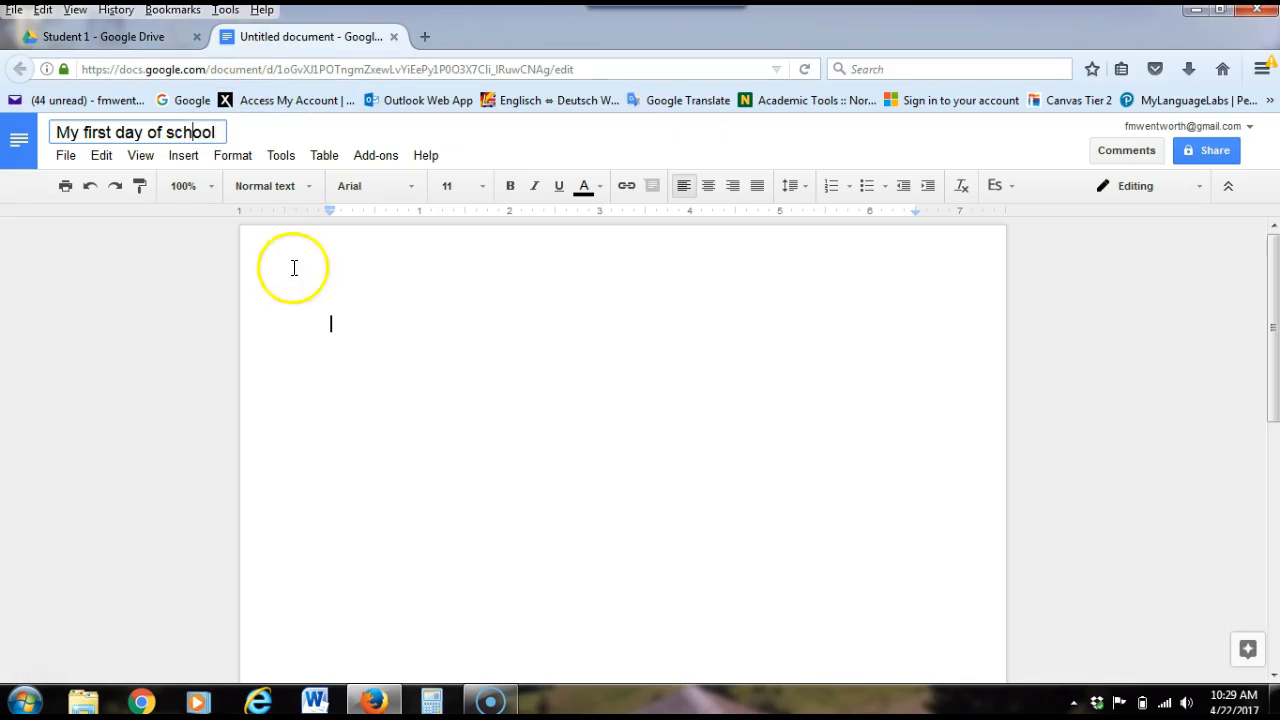
{"action": "left_click", "coordinate": [360, 339]}
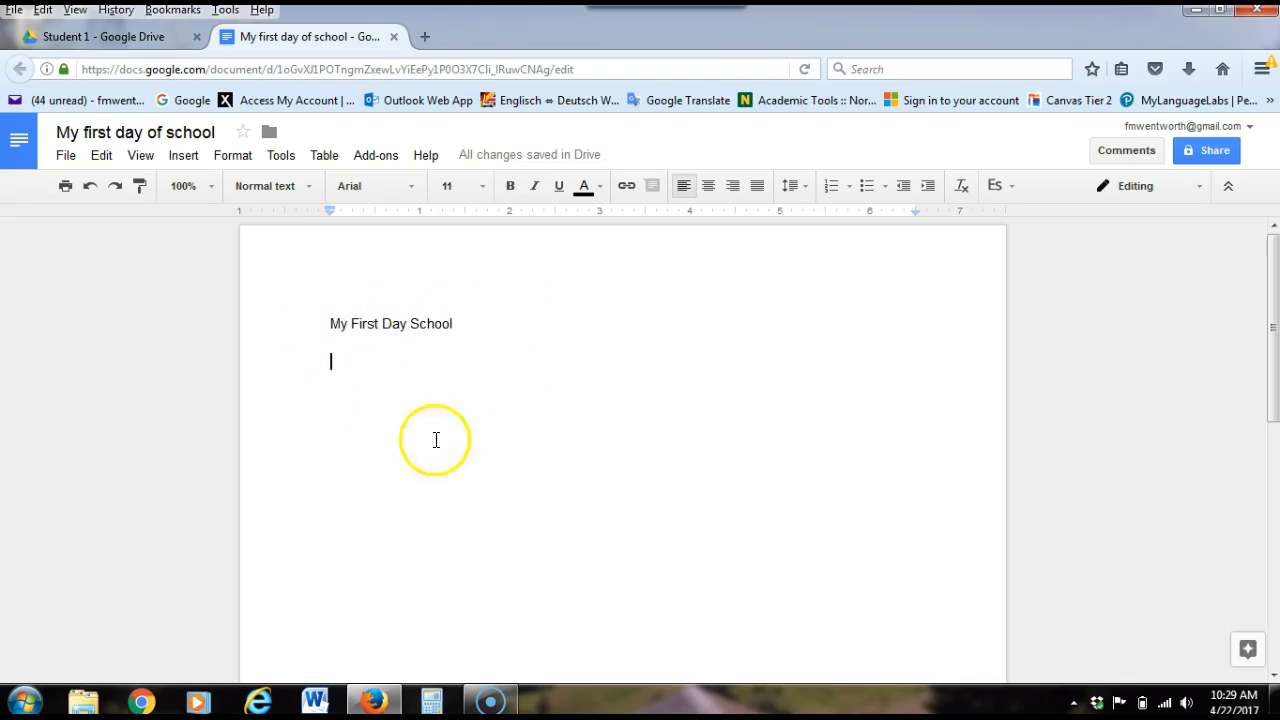
Return to the My Class folder in Drive and open the "My first day of school" document from the Student 1 folder
{"action": "left_click", "coordinate": [521, 425]}
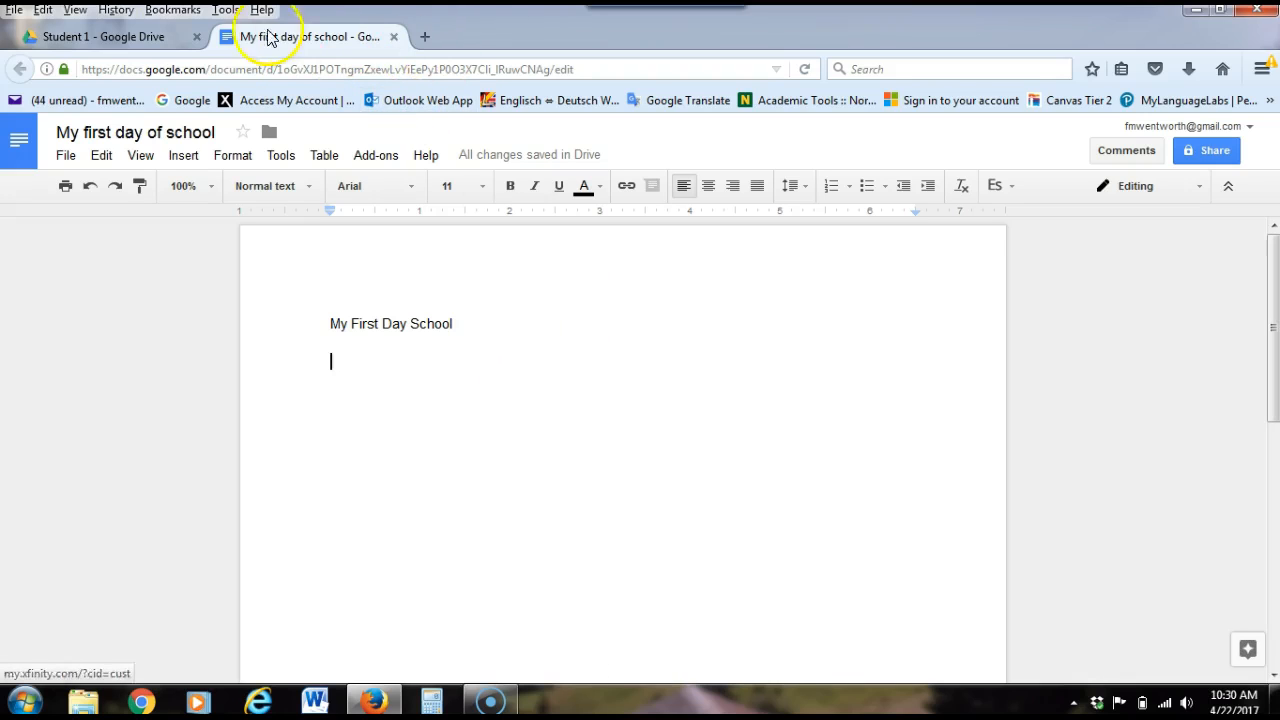
{"action": "left_click", "coordinate": [96, 37]}
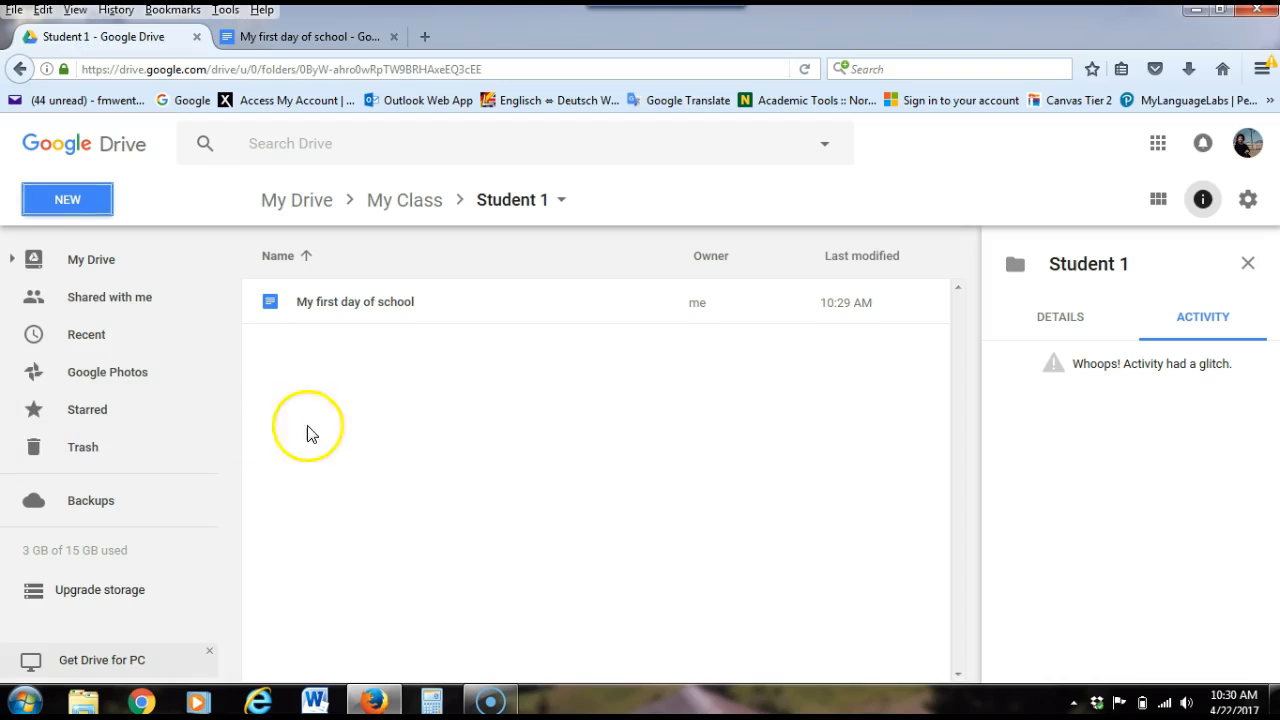
{"action": "left_click", "coordinate": [24, 71]}
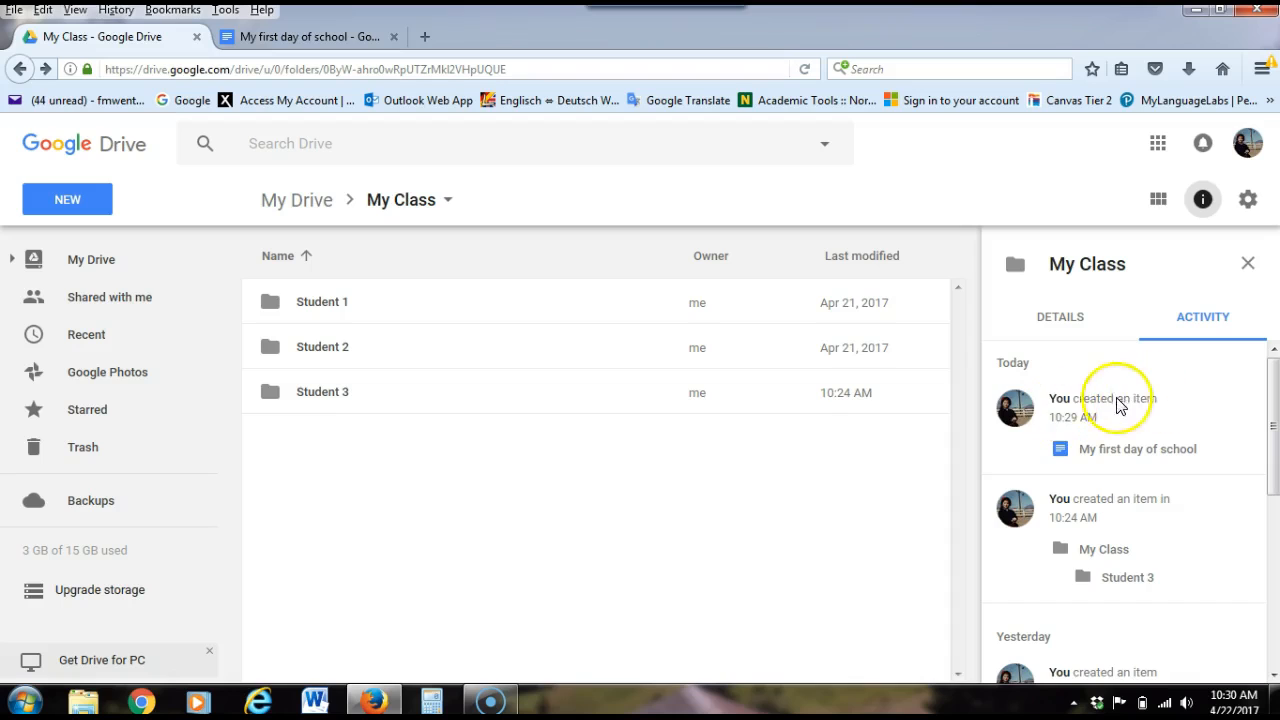
{"action": "double_click", "coordinate": [322, 304]}
{"action": "left_click", "coordinate": [347, 302]}
{"action": "double_click", "coordinate": [347, 302]}
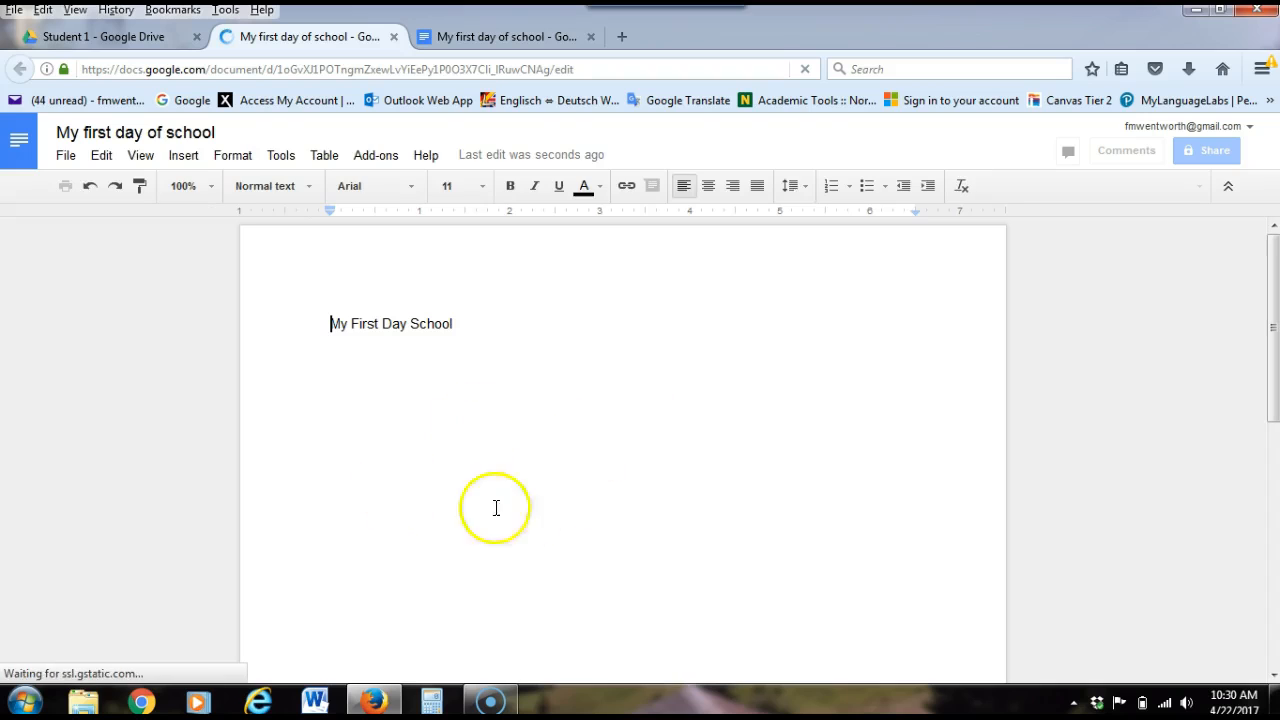
Add the line "I from Mexico. I lives in San Francisco." below the heading "My First Day School"
{"action": "left_click", "coordinate": [490, 324]}
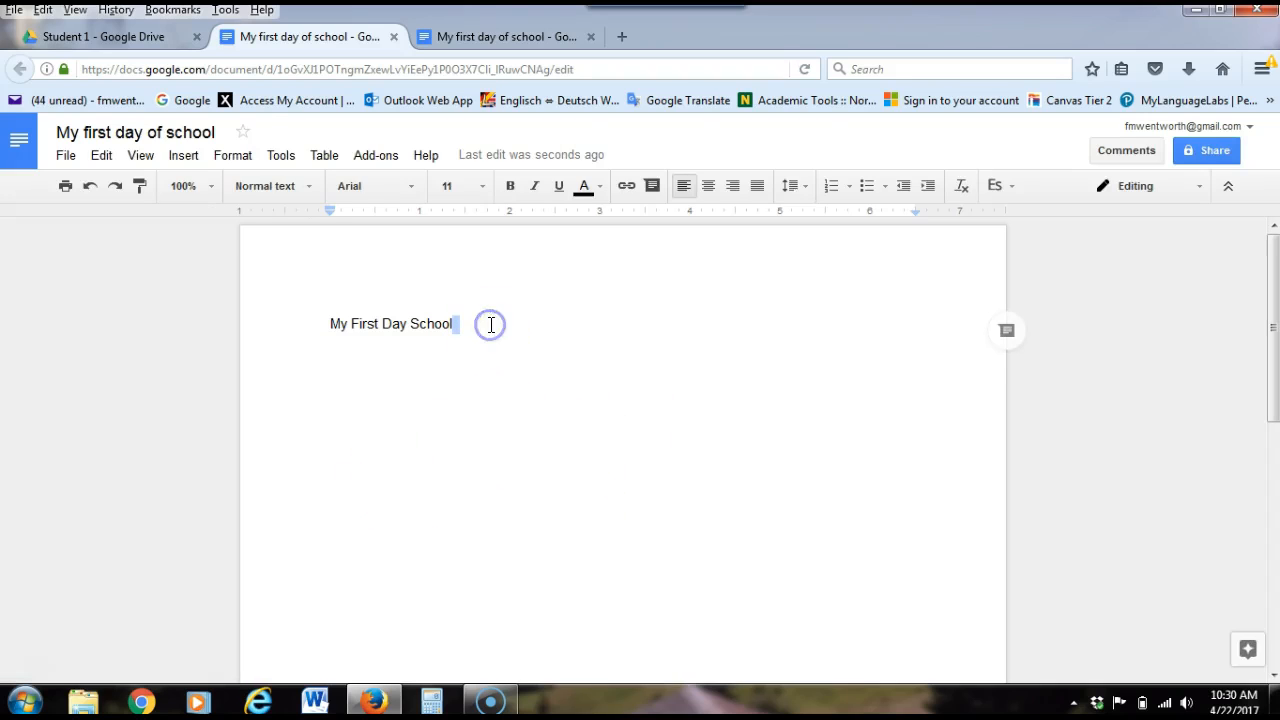
{"action": "key", "text": "Return"}
{"action": "type", "text": "I"}
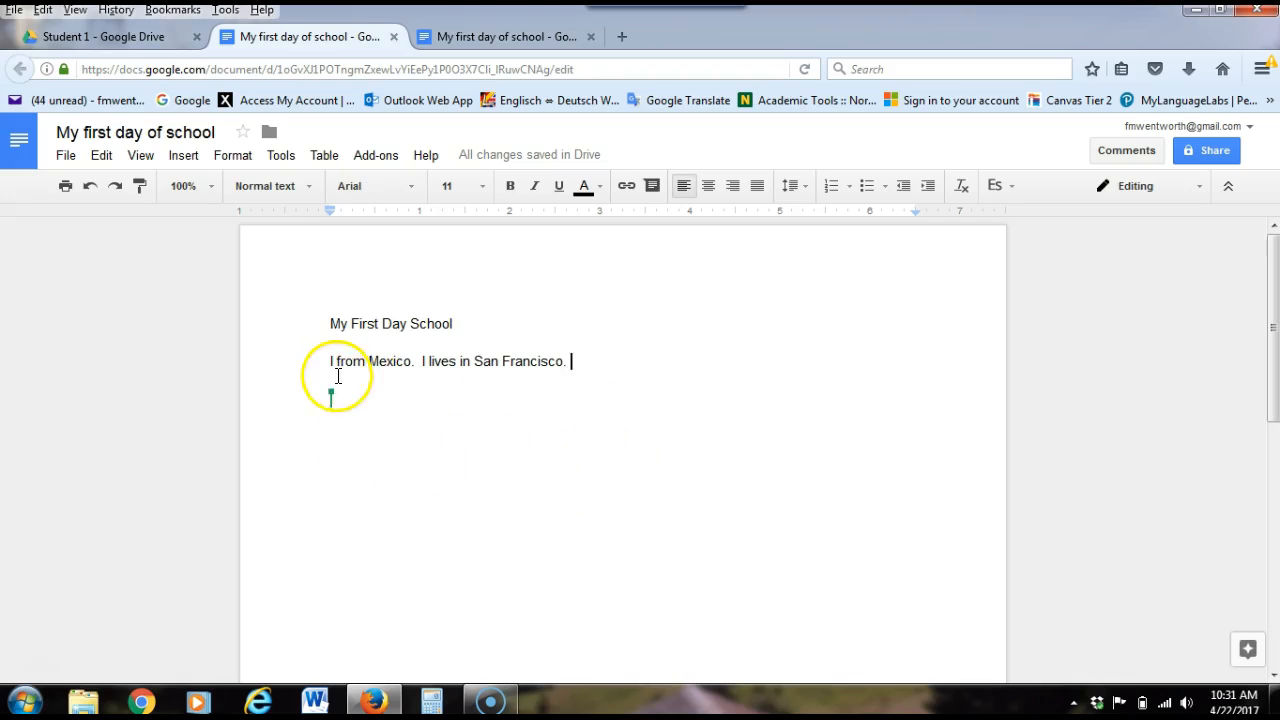
Highlight the words "I from" at the start of the first sentence in bright green
{"action": "left_click_drag", "start_coordinate": [331, 360], "coordinate": [370, 358]}
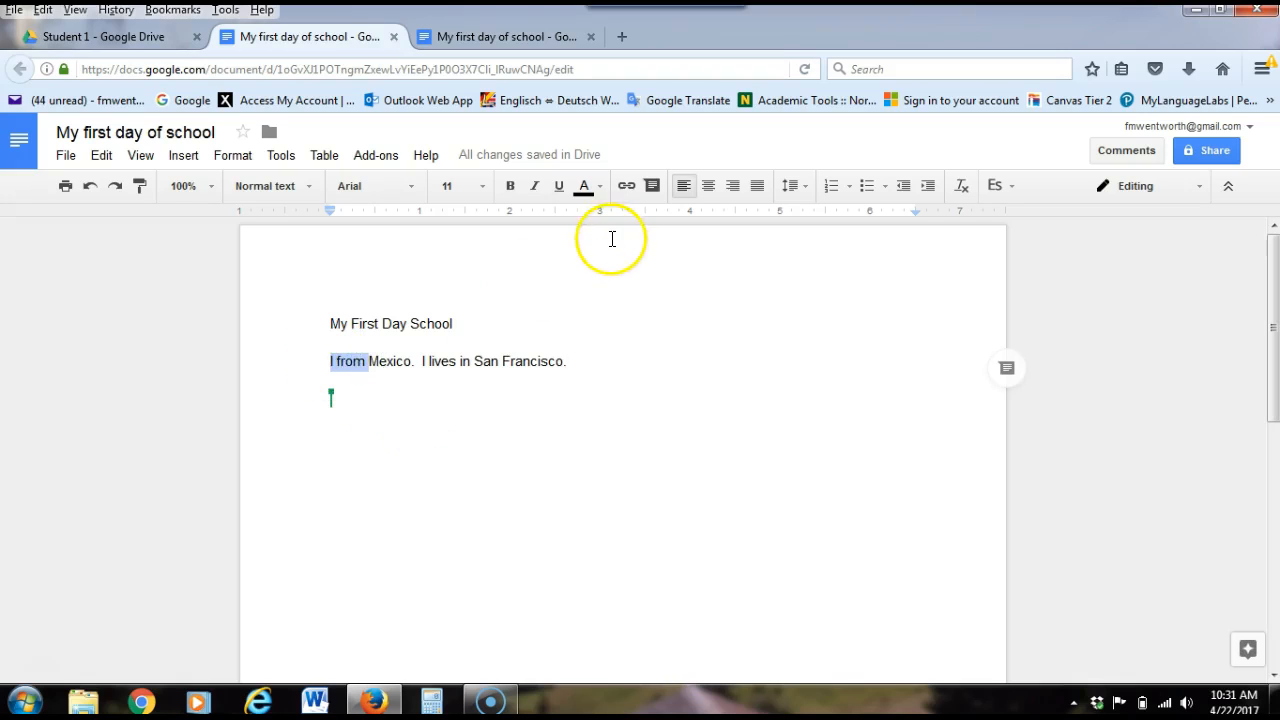
{"action": "left_click", "coordinate": [601, 188]}
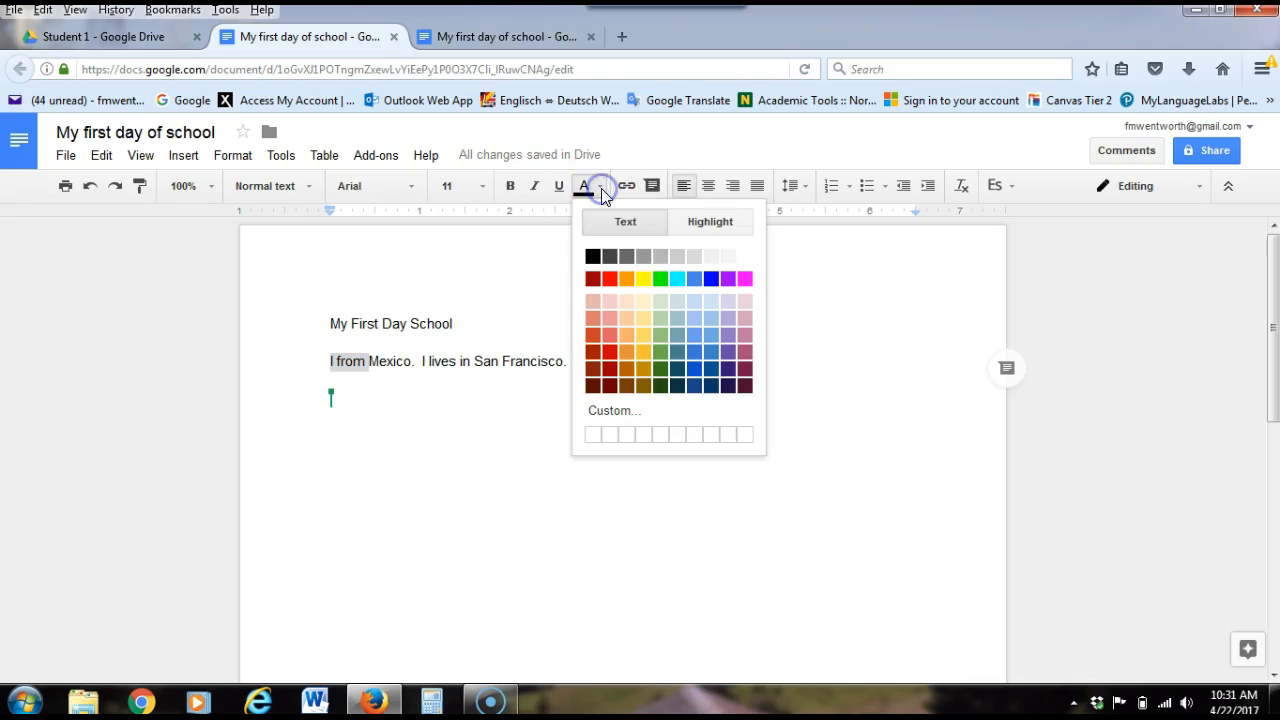
{"action": "left_click", "coordinate": [713, 222]}
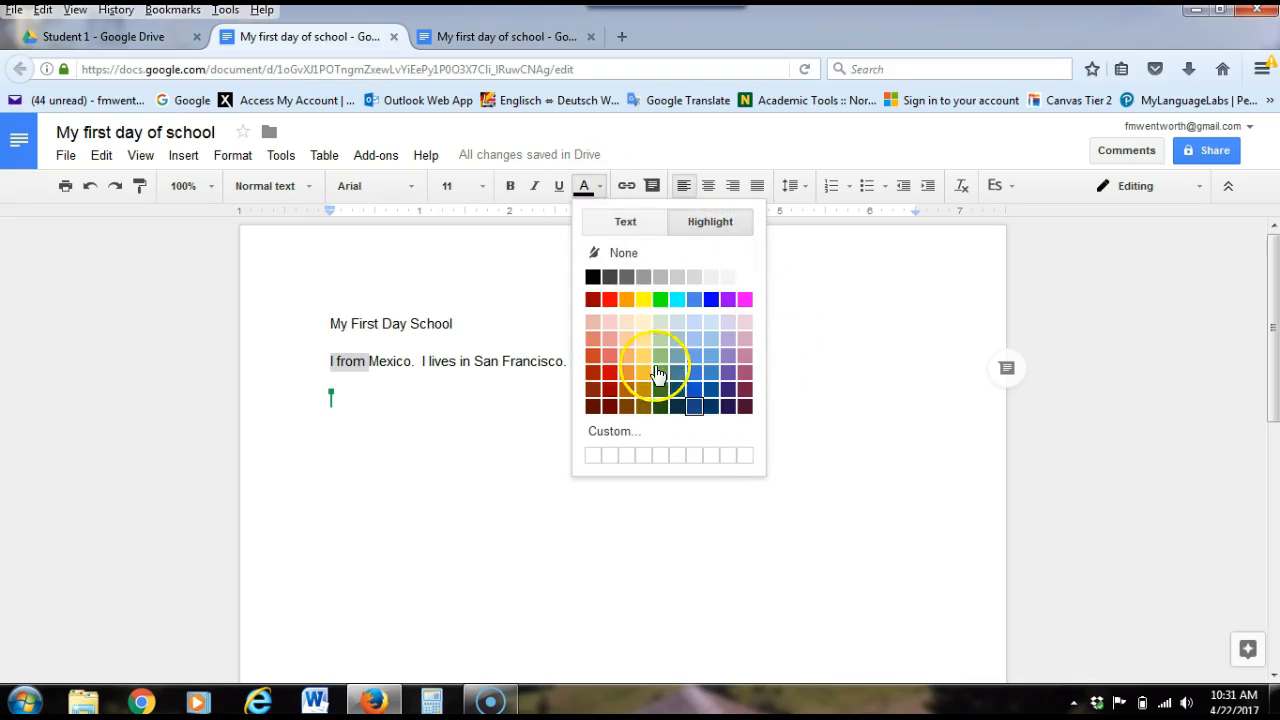
{"action": "left_click", "coordinate": [660, 300]}
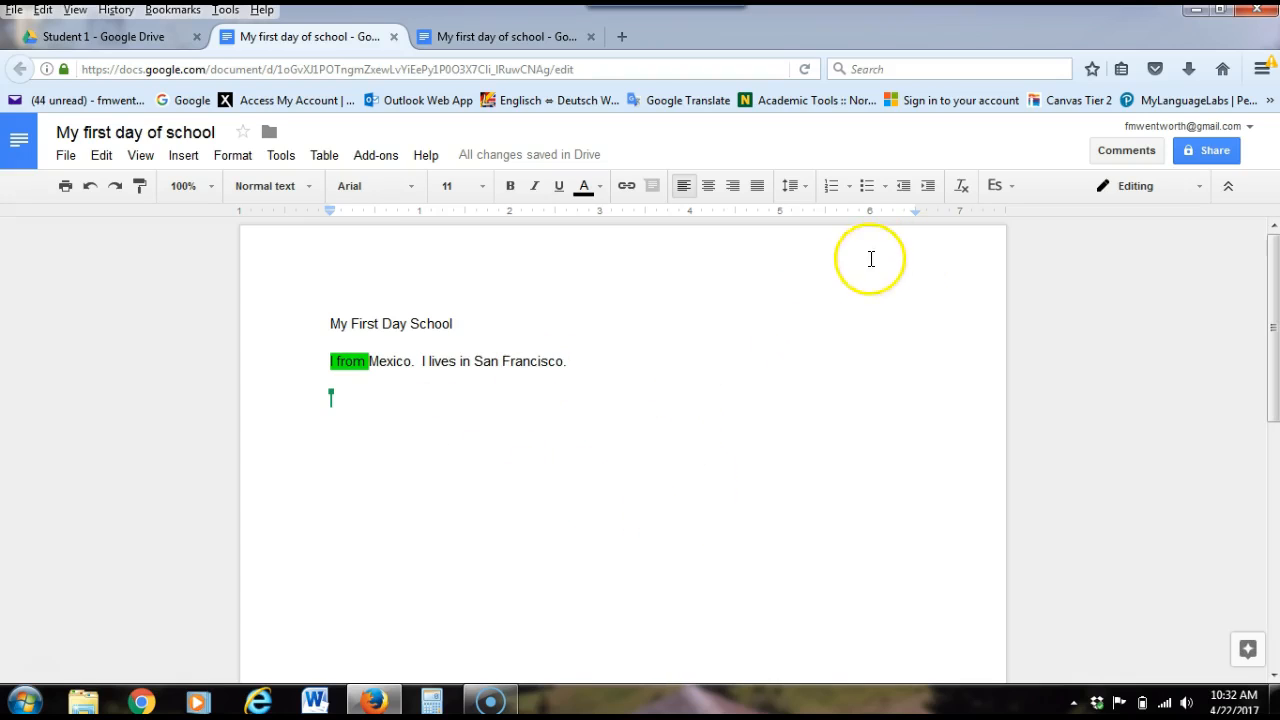
Attach the comment "live" to the word "lives" in the second sentence and post it
{"action": "left_click", "coordinate": [1135, 155]}
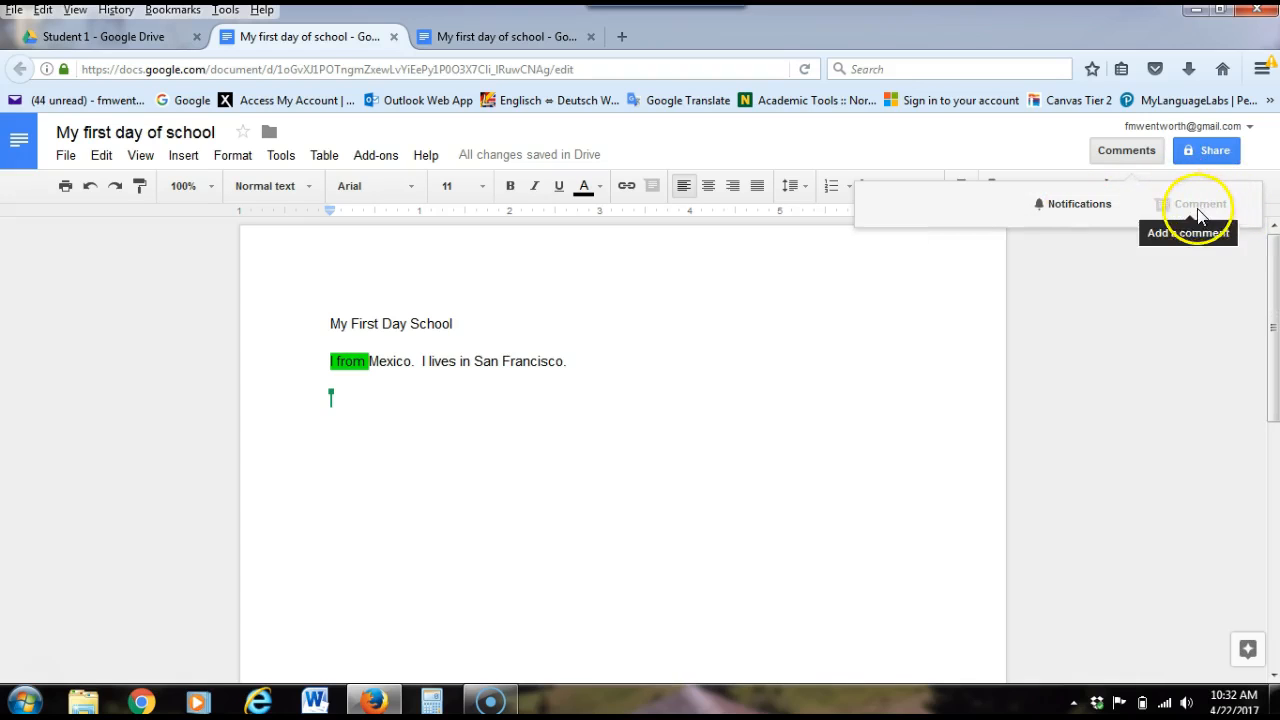
{"action": "left_click", "coordinate": [1137, 309]}
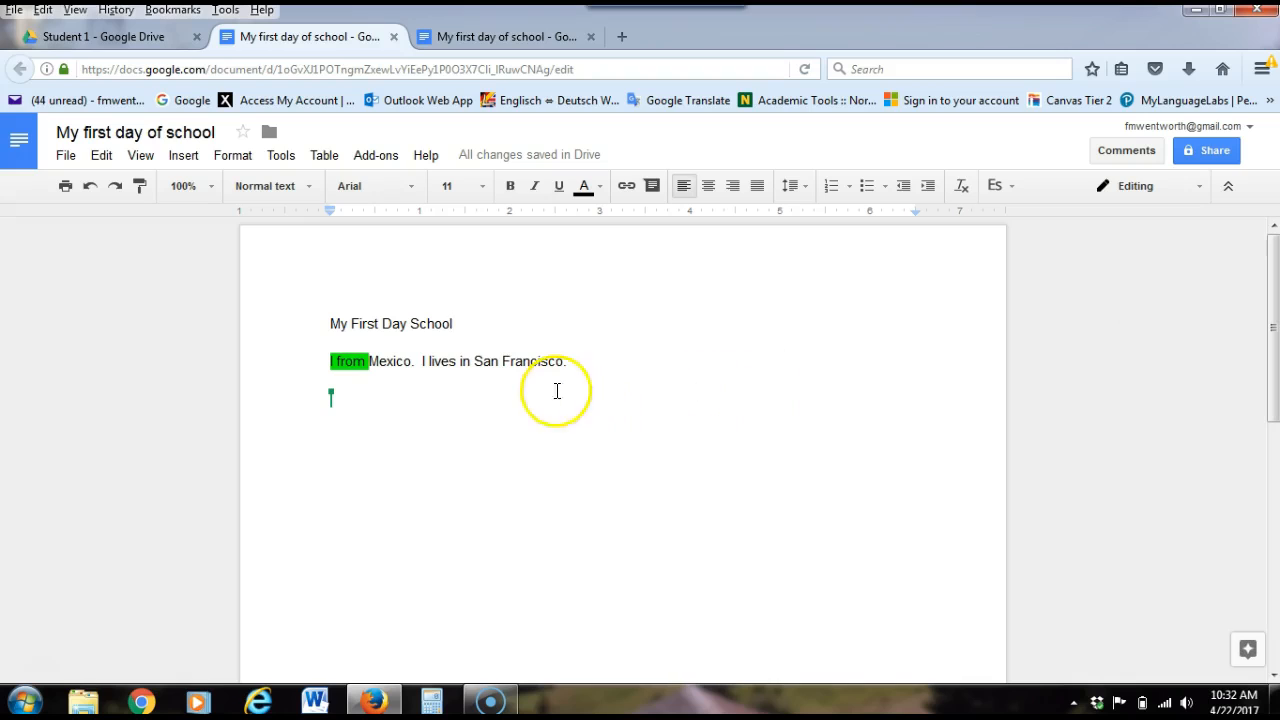
{"action": "double_click", "coordinate": [441, 360]}
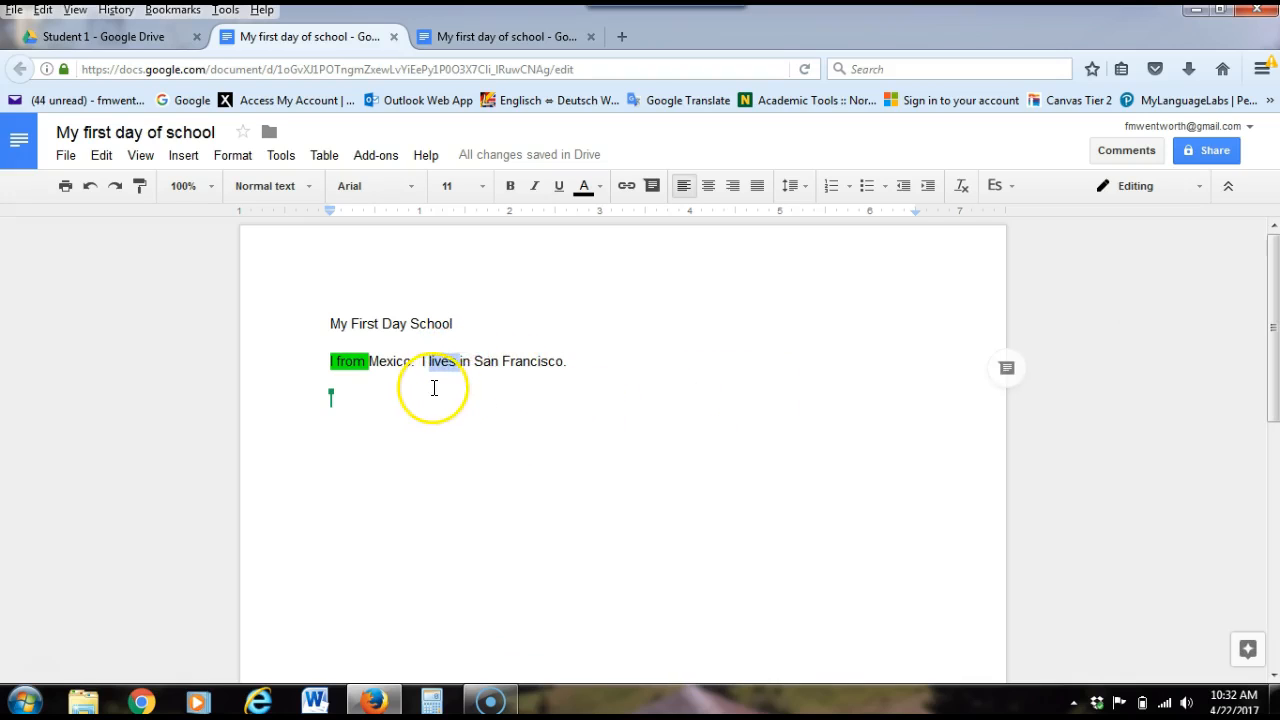
{"action": "left_click", "coordinate": [1138, 152]}
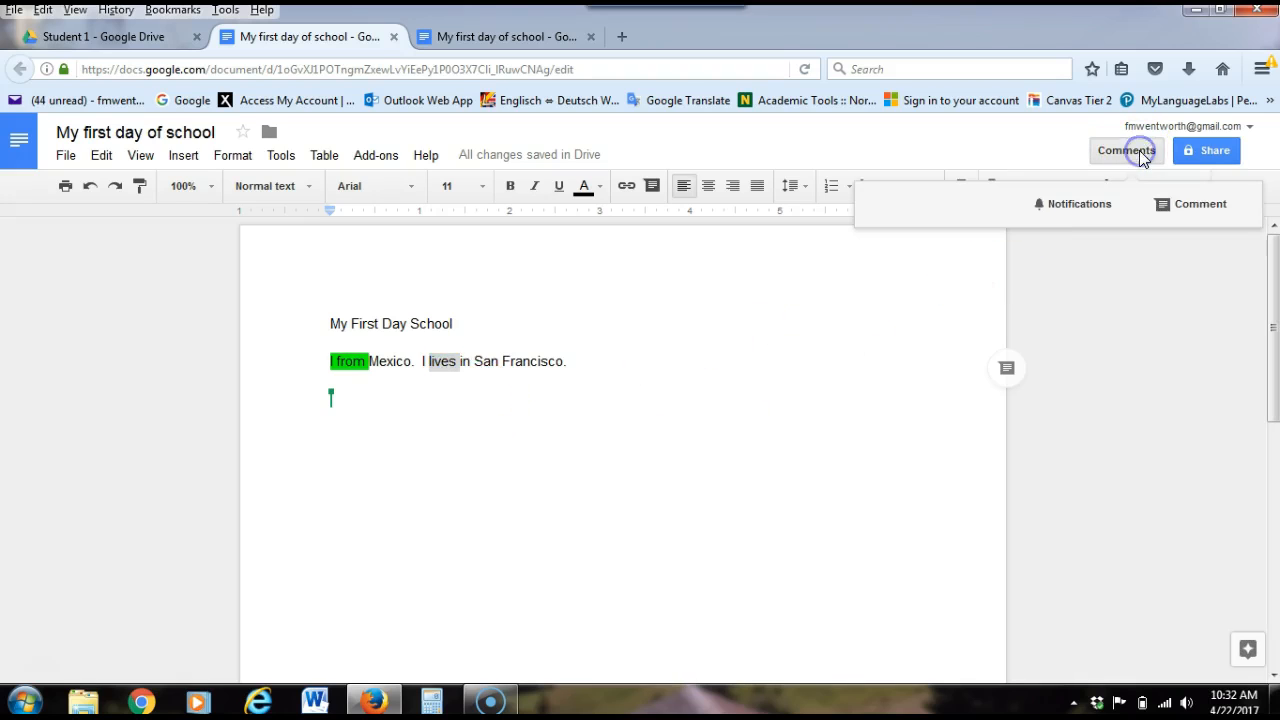
{"action": "left_click", "coordinate": [1197, 206]}
{"action": "type", "text": "I"}
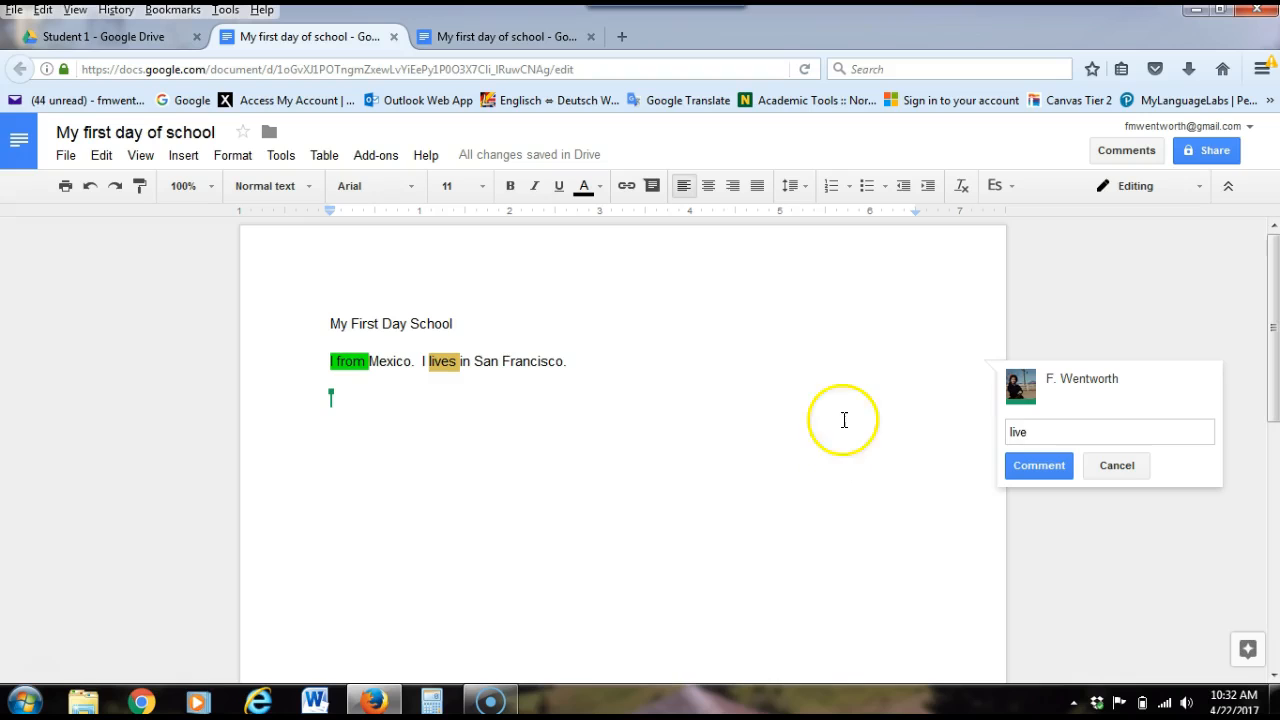
{"action": "left_click", "coordinate": [1042, 472]}
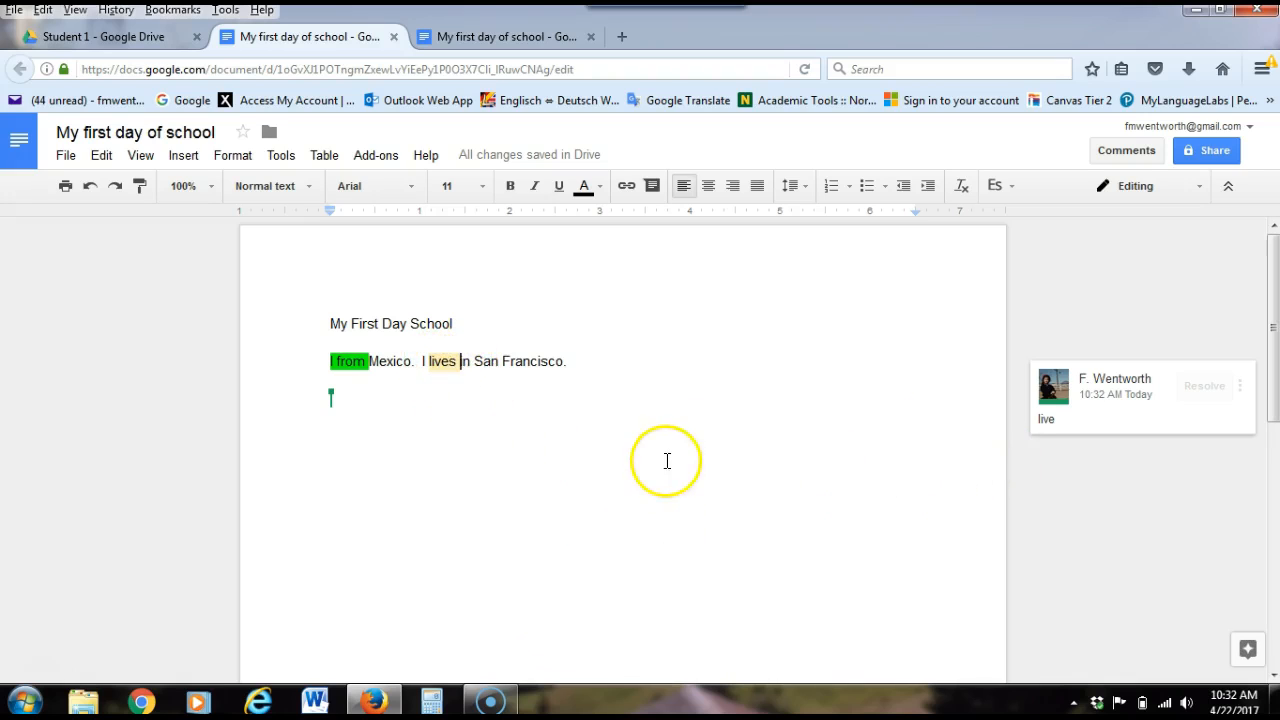
Examine the options available for the posted comment on "lives" and close them without choosing any
{"action": "left_click", "coordinate": [1240, 387]}
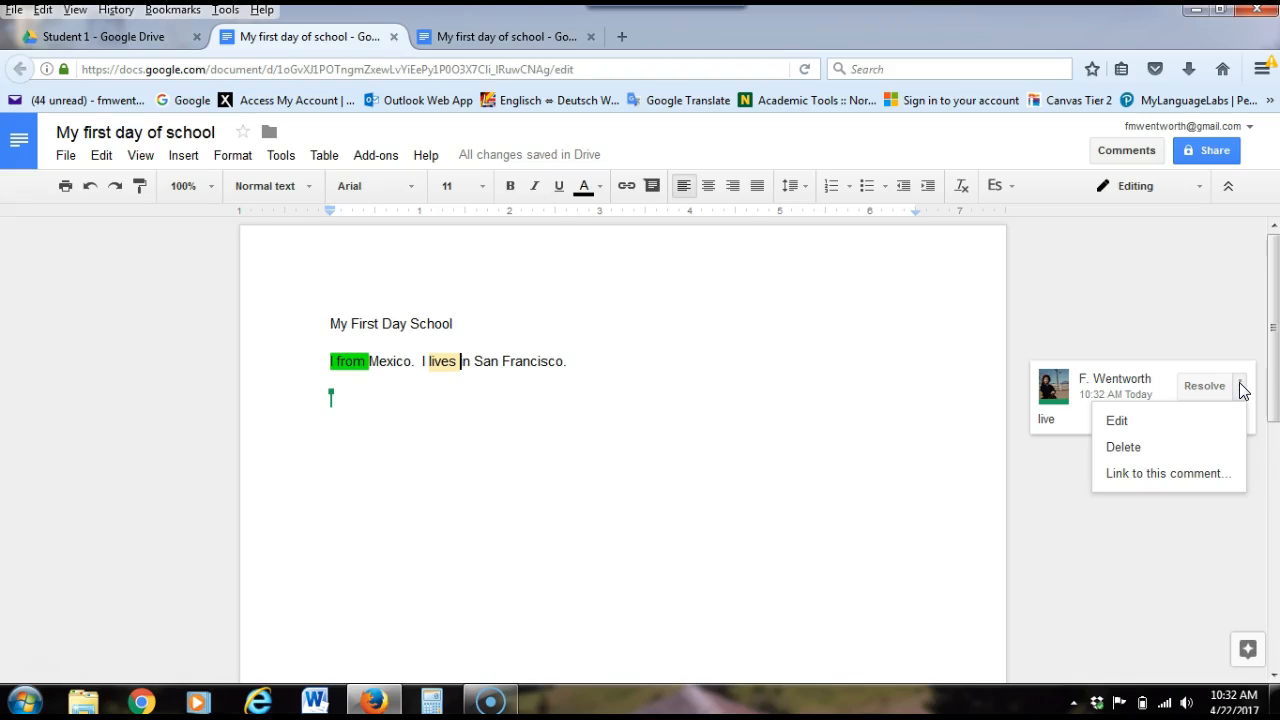
{"action": "left_click", "coordinate": [792, 451]}
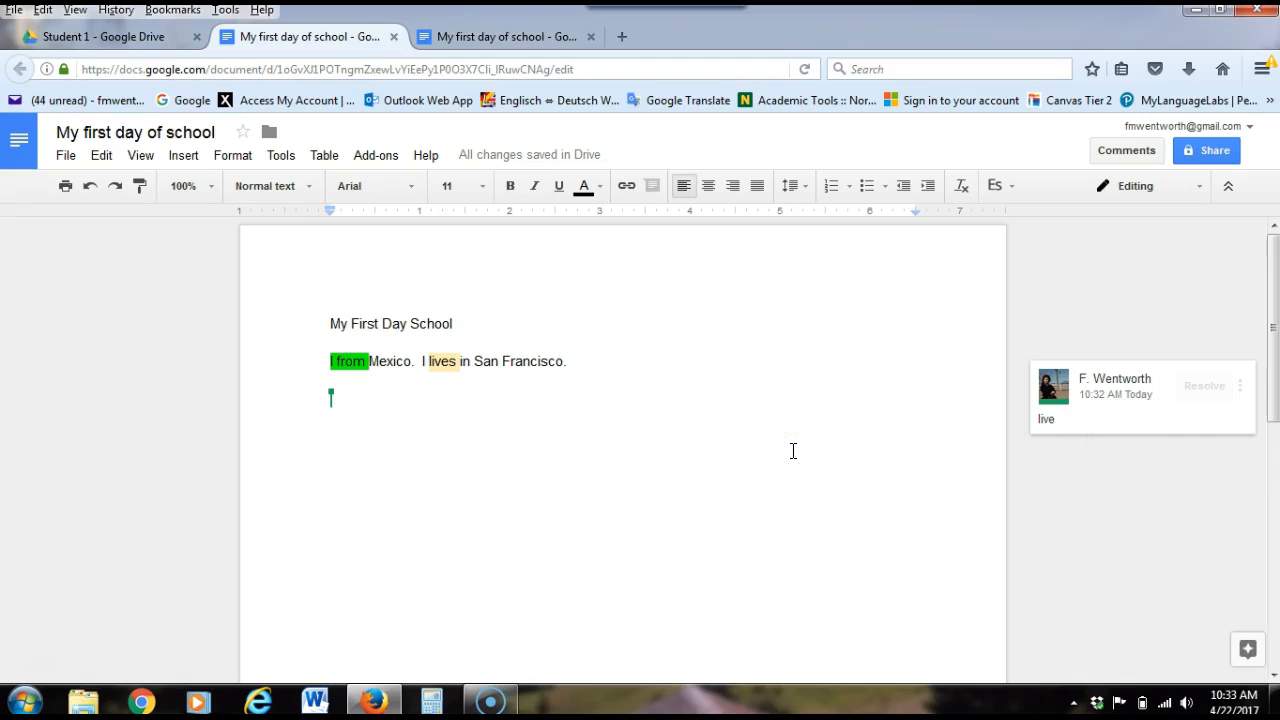
{"action": "left_click", "coordinate": [704, 332]}
{"action": "left_click", "coordinate": [689, 326]}
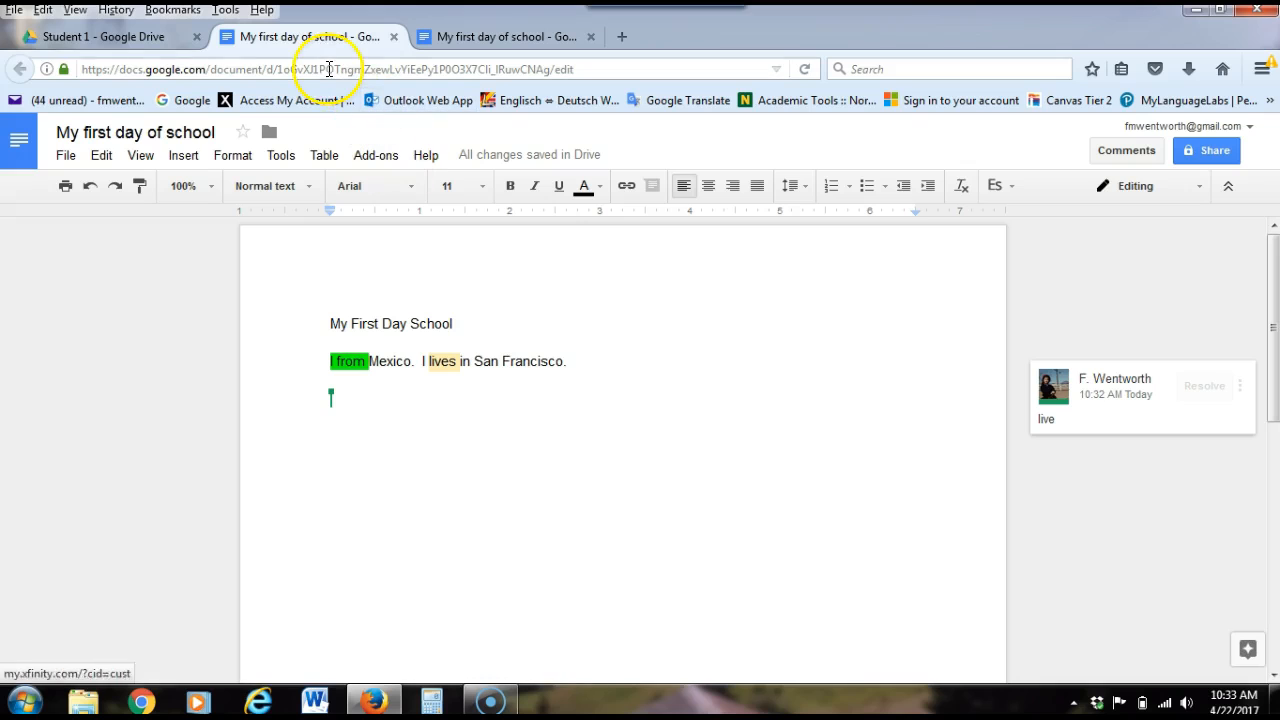
Switch back to the Student 1 folder in Drive and examine the file types that can be created, including the additional apps, without creating anything
{"action": "left_click", "coordinate": [105, 36]}
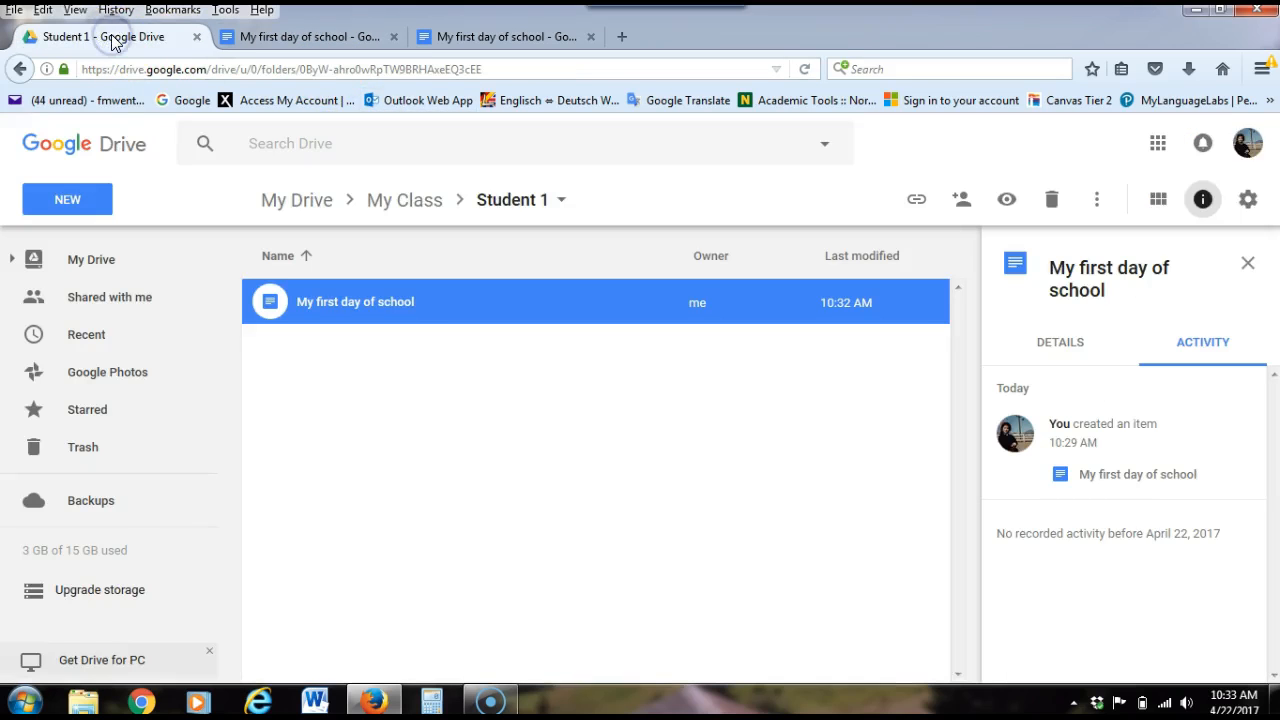
{"action": "left_click", "coordinate": [70, 200]}
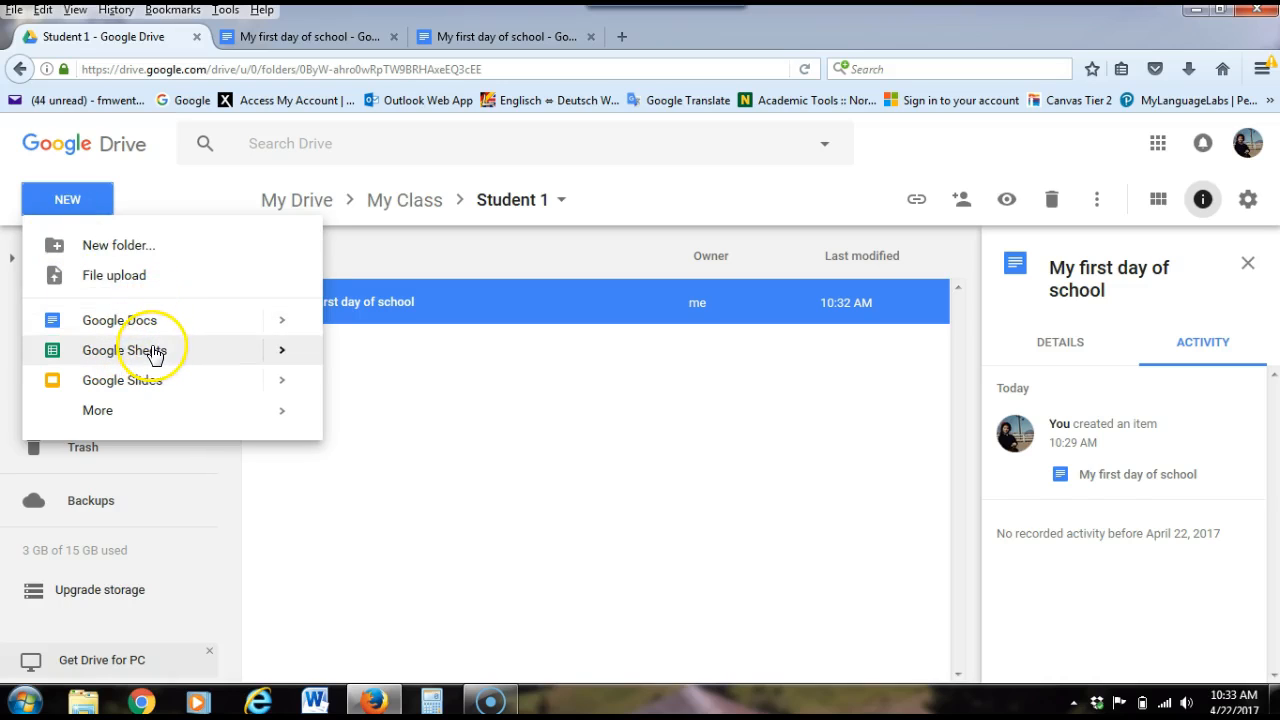
{"action": "left_click", "coordinate": [145, 383]}
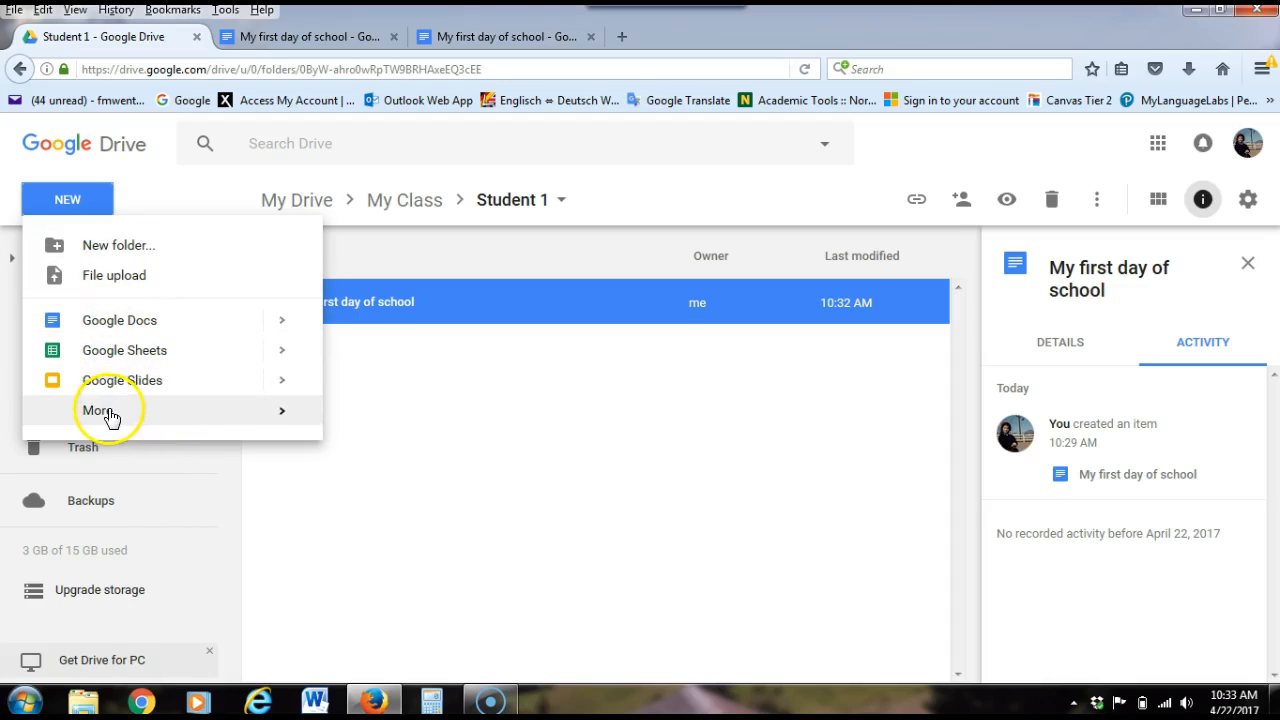
{"action": "mouse_move", "coordinate": [91, 415]}
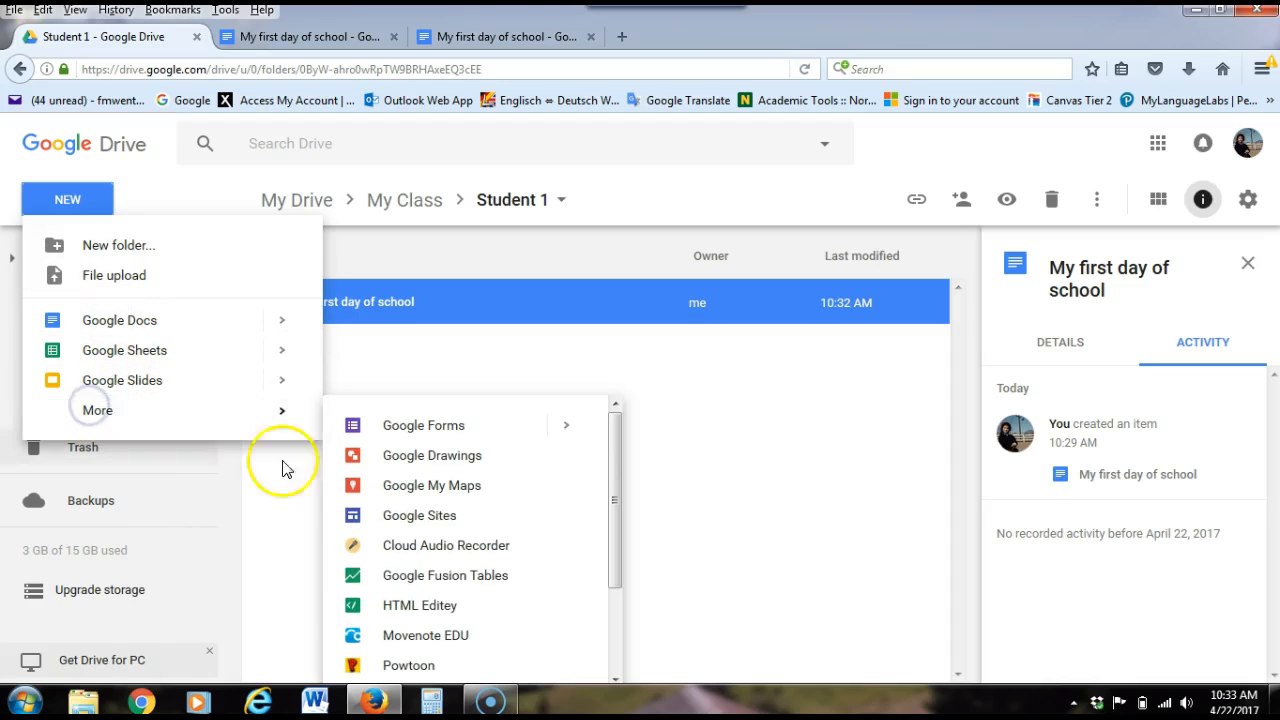
{"action": "left_click_drag", "start_coordinate": [614, 457], "coordinate": [615, 414]}
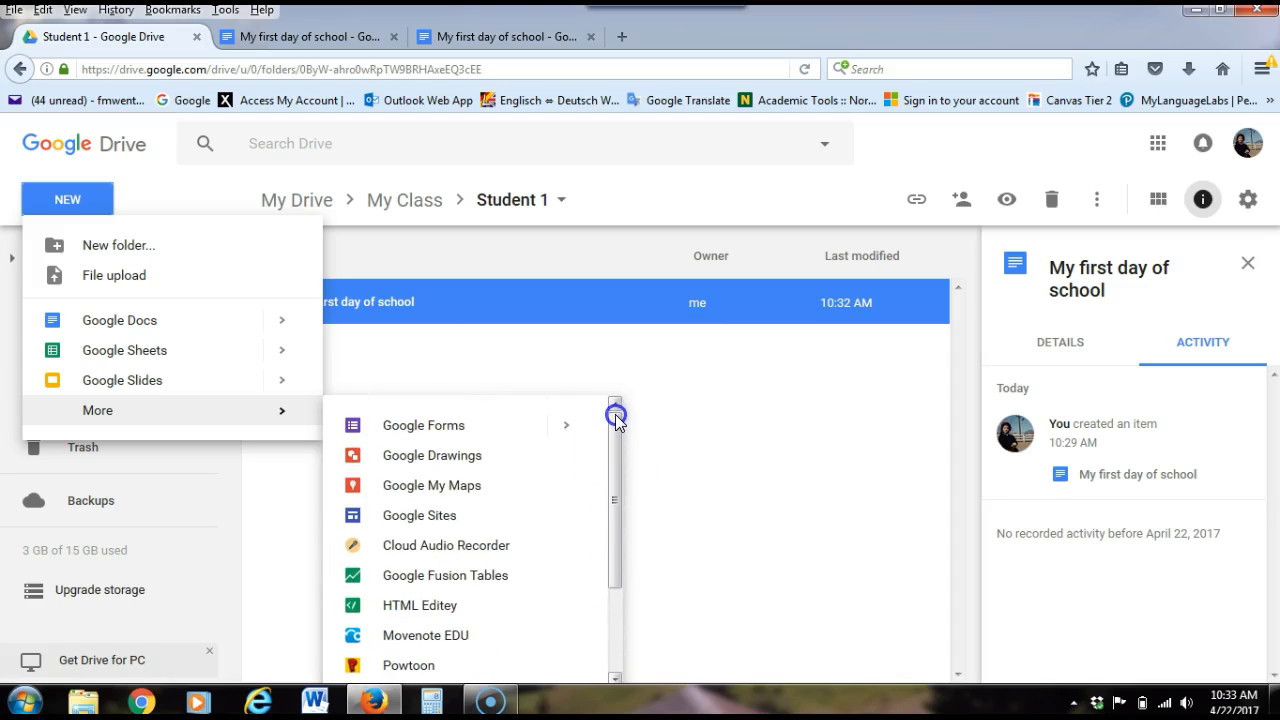
{"action": "left_click", "coordinate": [714, 390]}
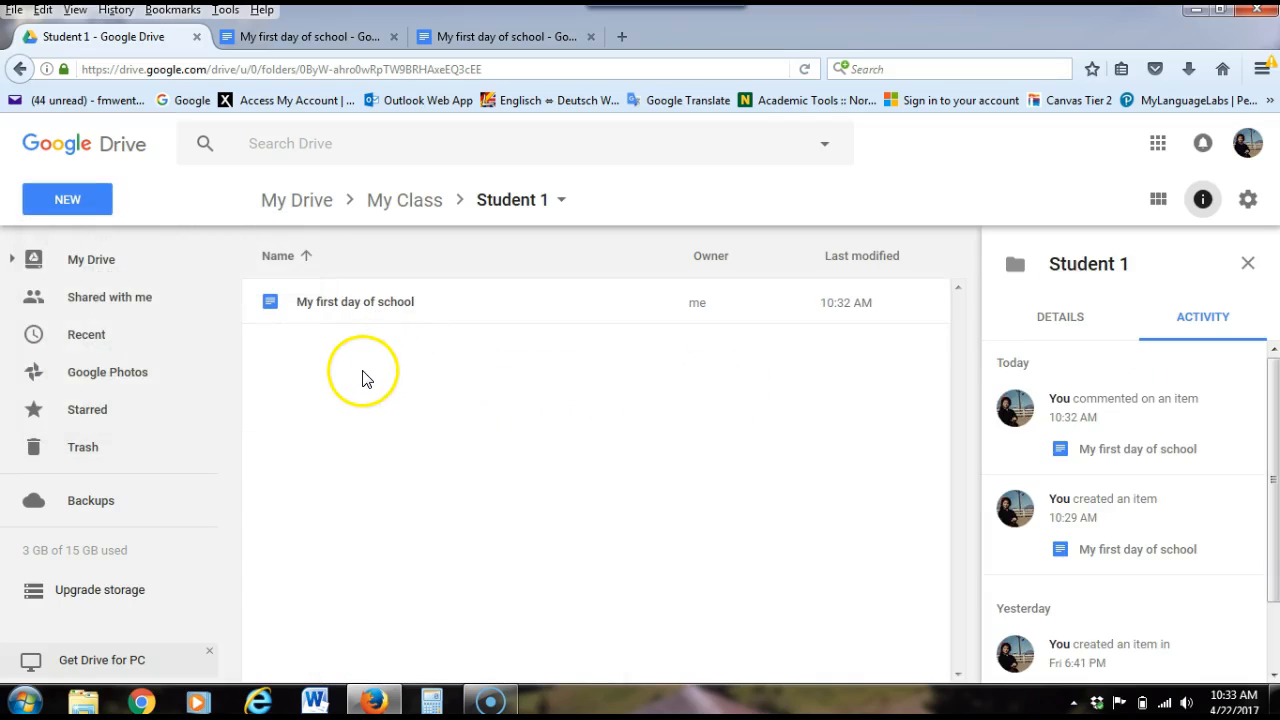